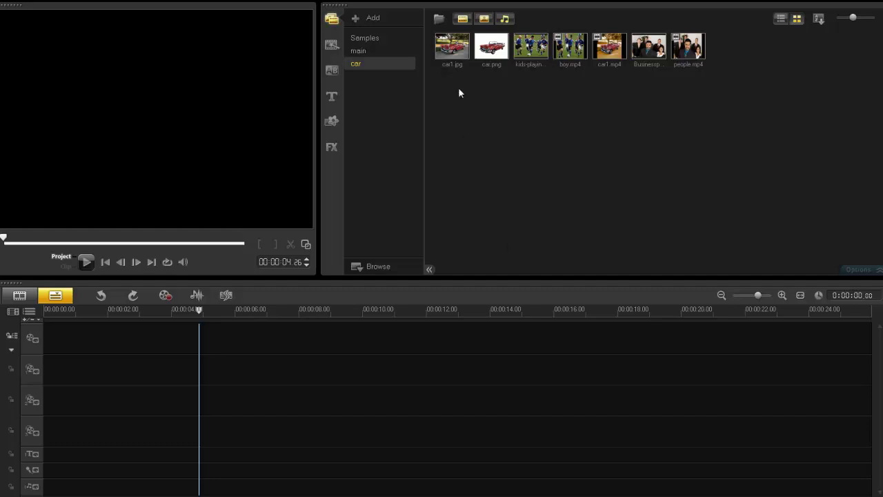
# Place car1.jpg from the car library folder at the start of the first video track.
pyautogui.moveTo(452, 51); pyautogui.dragTo(282, 345)
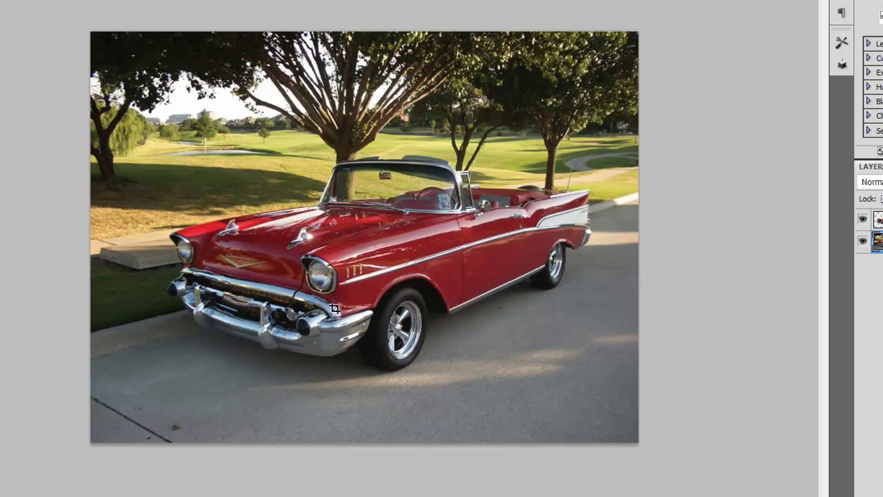
# Hide the original photo layer and open the Save for Web export settings.
pyautogui.click(862, 243)
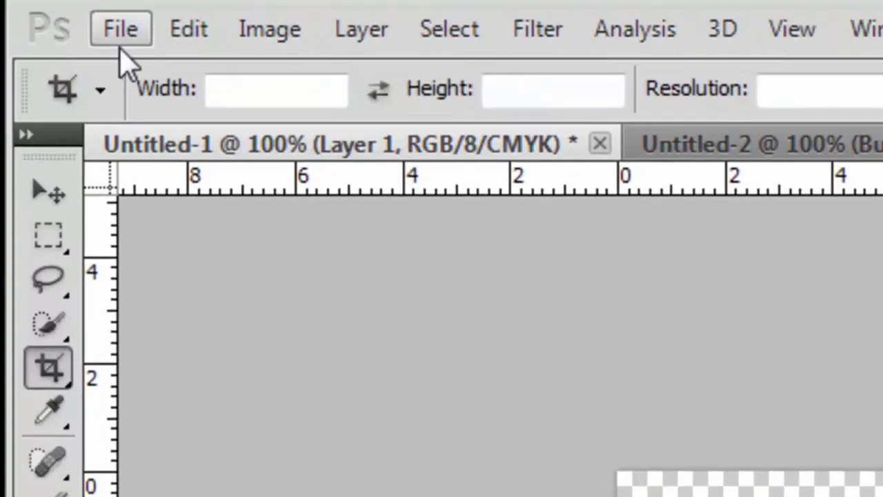
pyautogui.click(121, 28)
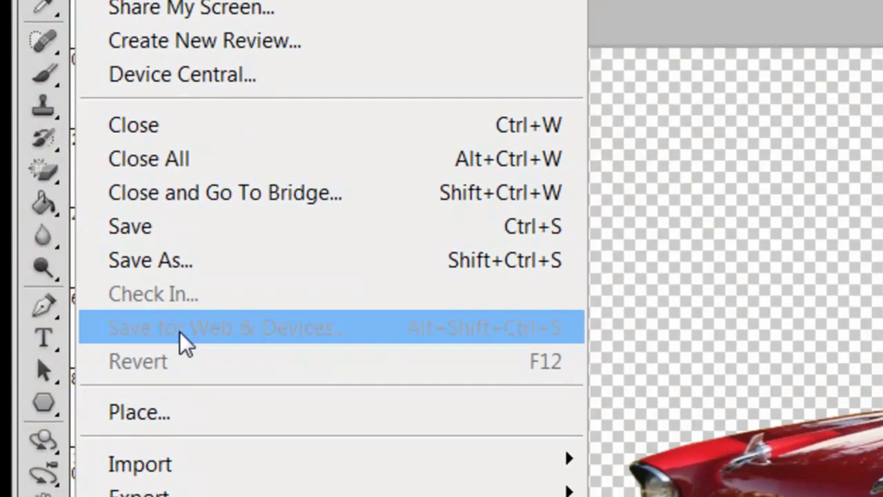
pyautogui.click(188, 387)
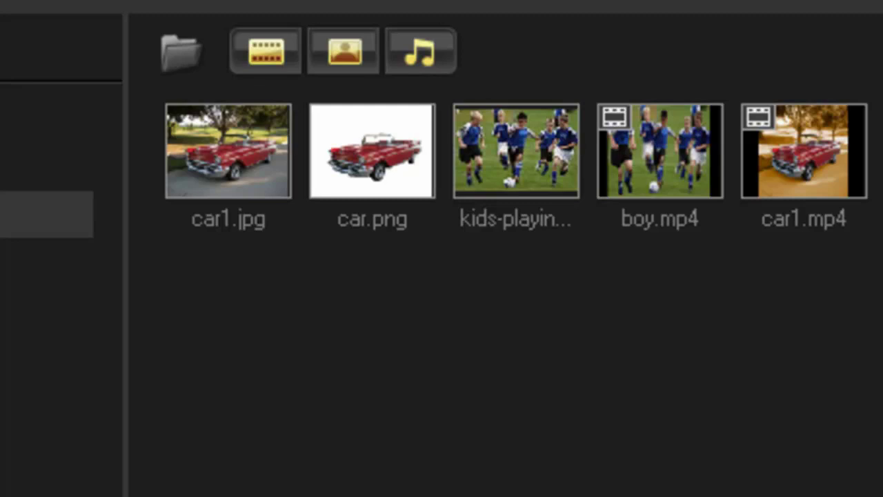
# Drop car.png at the overlay track start and stretch it to cover the whole car1.jpg frame.
pyautogui.click(374, 177)
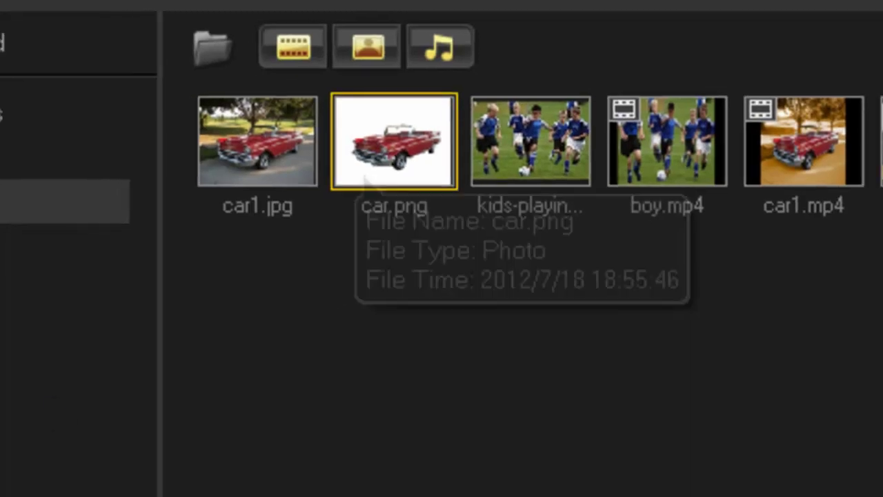
pyautogui.moveTo(365, 179); pyautogui.dragTo(55, 467)
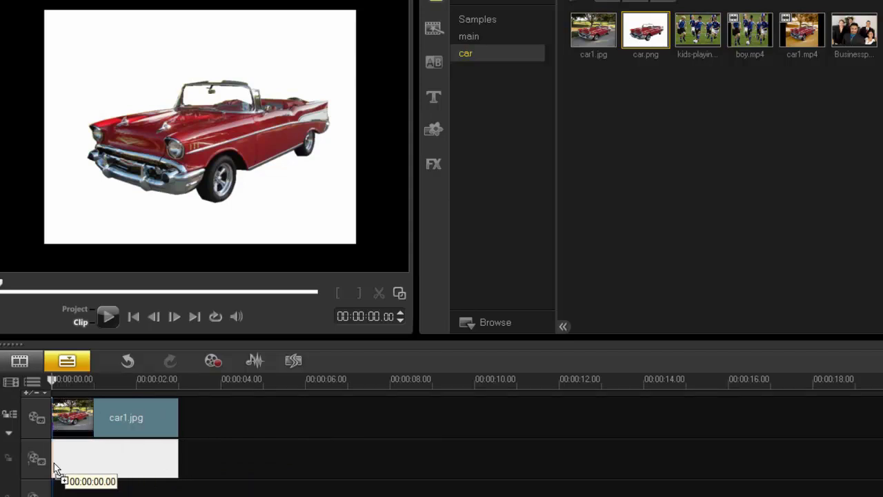
pyautogui.moveTo(55, 468); pyautogui.dragTo(56, 468)
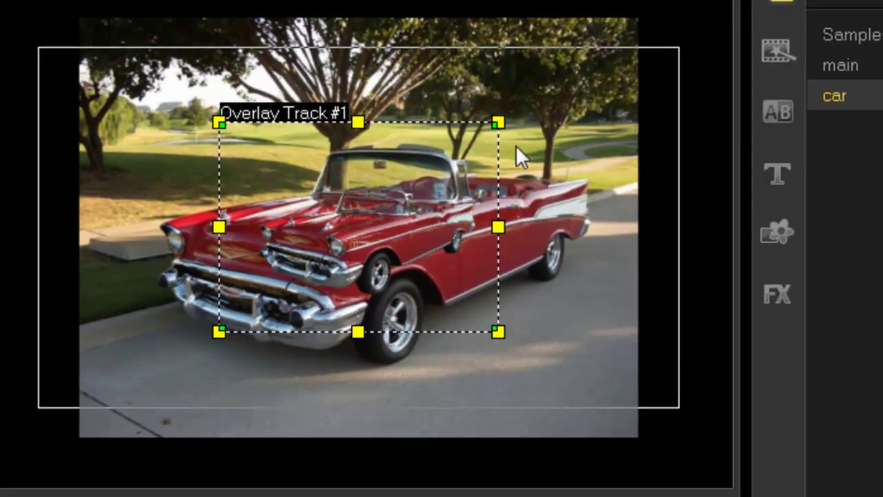
pyautogui.moveTo(502, 121); pyautogui.dragTo(642, 36)
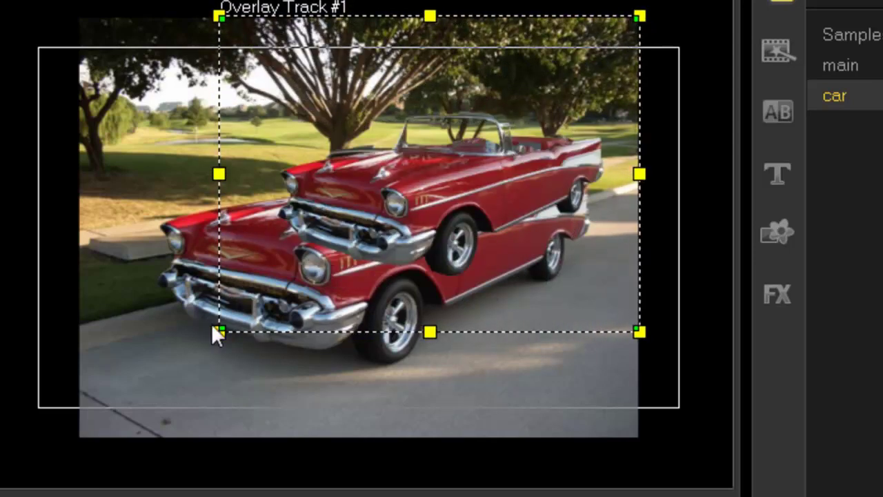
pyautogui.moveTo(216, 333); pyautogui.dragTo(78, 440)
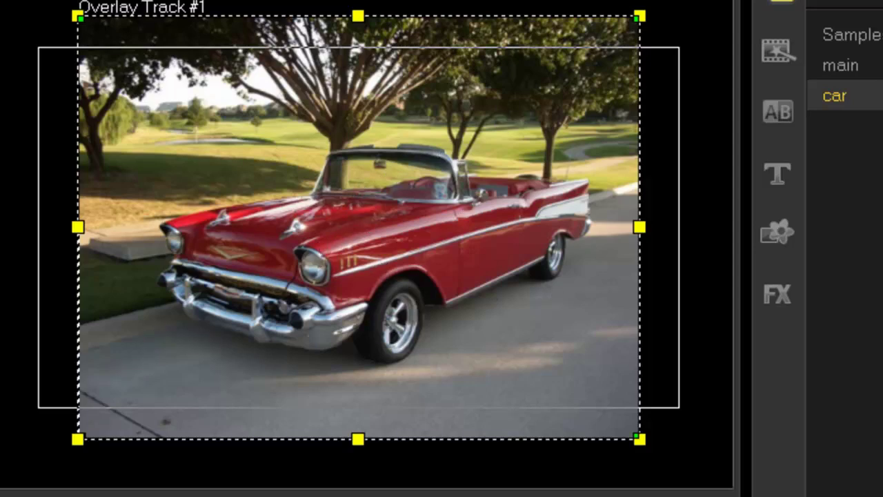
pyautogui.press('Escape')
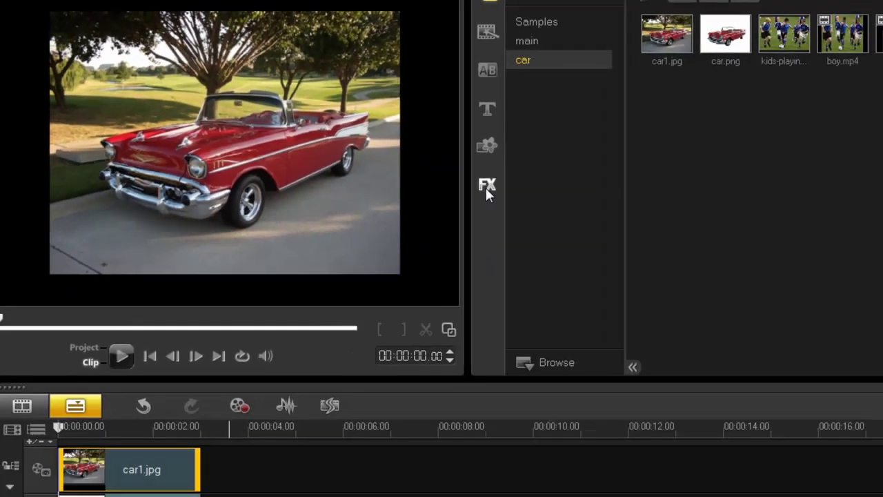
pyautogui.click(778, 295)
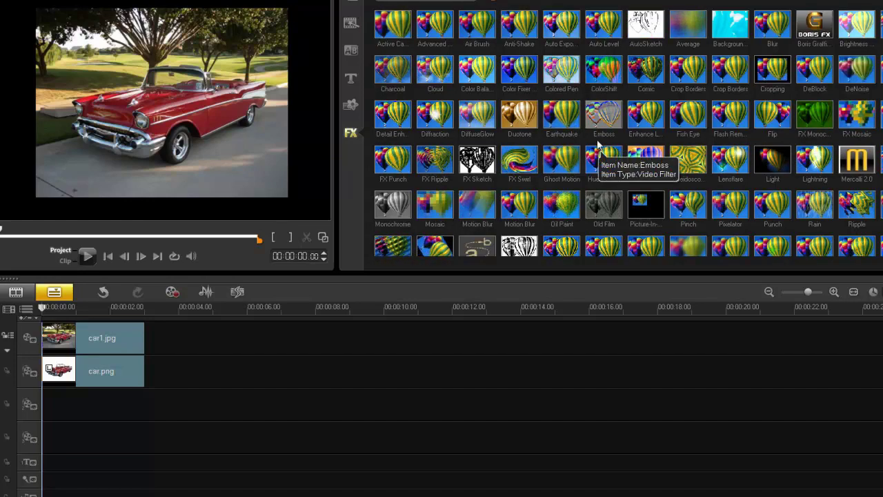
# Apply the Blur filter to car1.jpg and play the whole project to check it.
pyautogui.moveTo(772, 31); pyautogui.dragTo(116, 336)
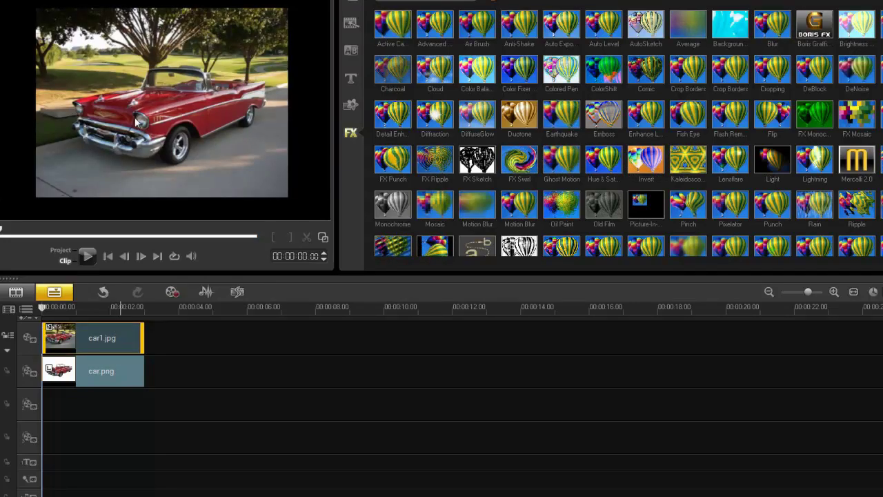
pyautogui.click(62, 250)
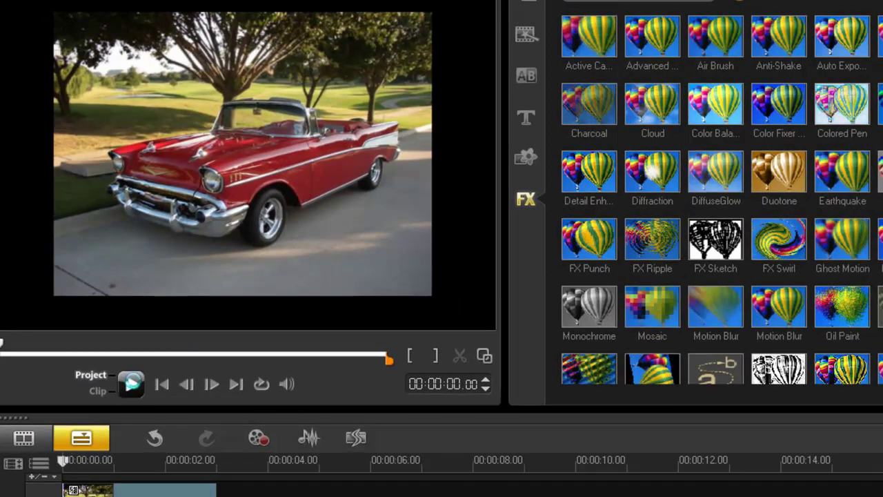
pyautogui.click(133, 384)
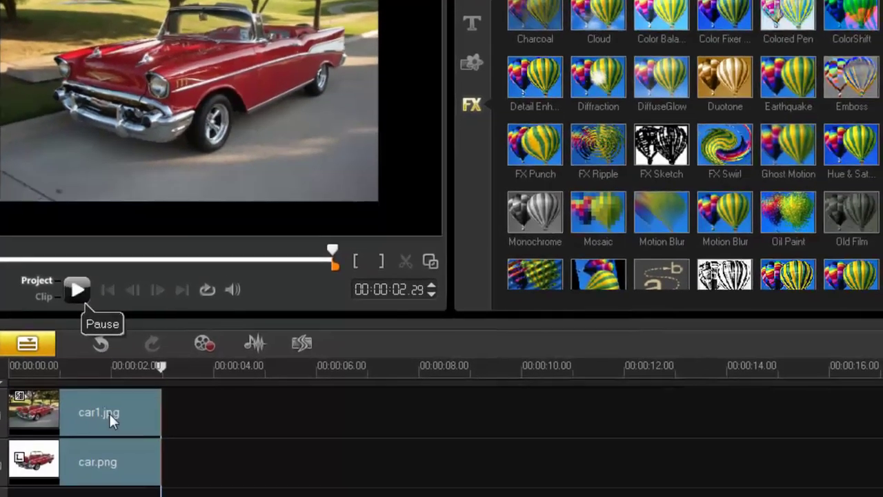
# Raise the Blur filter's level to 5 in its customize settings.
pyautogui.click(165, 491)
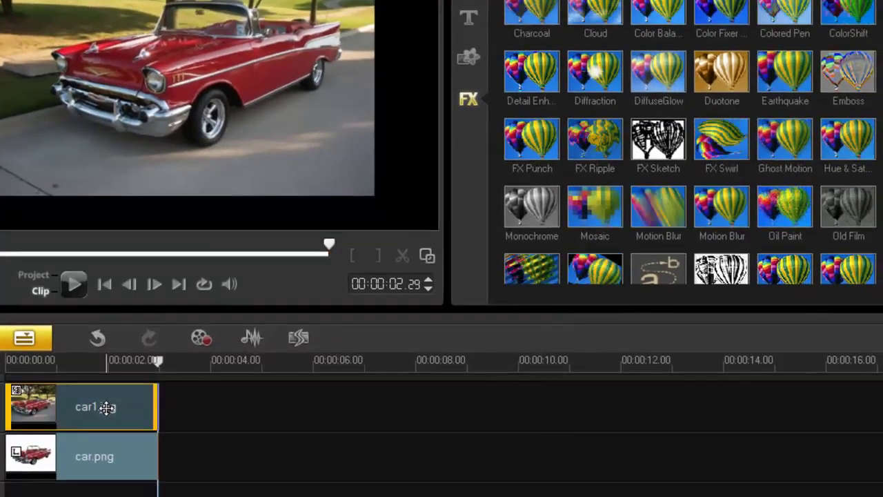
pyautogui.click(641, 228)
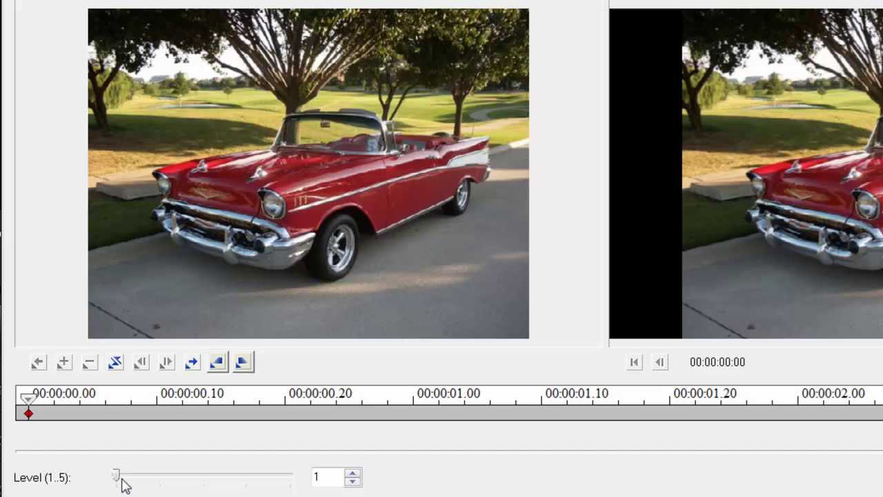
pyautogui.moveTo(117, 482); pyautogui.dragTo(239, 480)
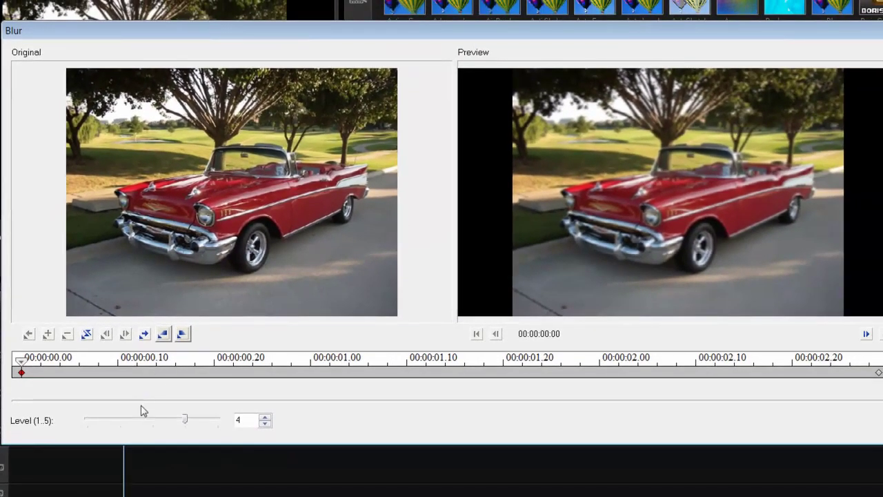
pyautogui.moveTo(185, 425); pyautogui.dragTo(220, 424)
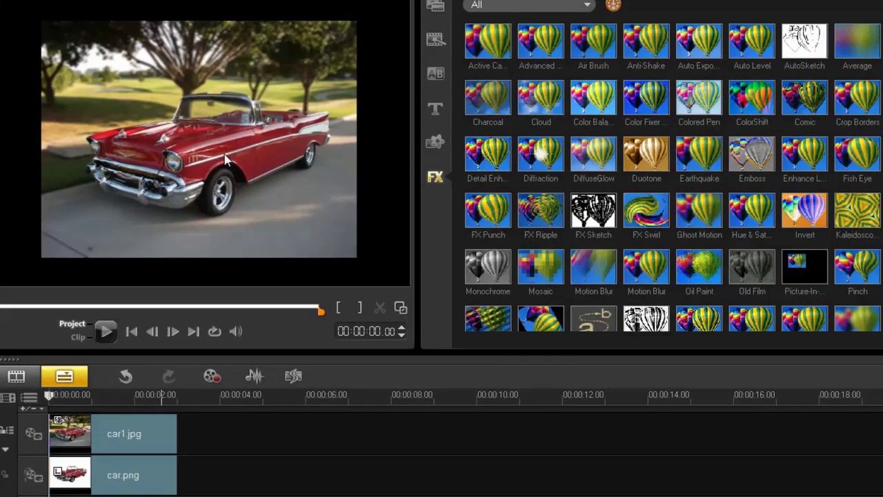
# Play back the blurred composite, then delete the car1.jpg and car.png clips.
pyautogui.click(108, 332)
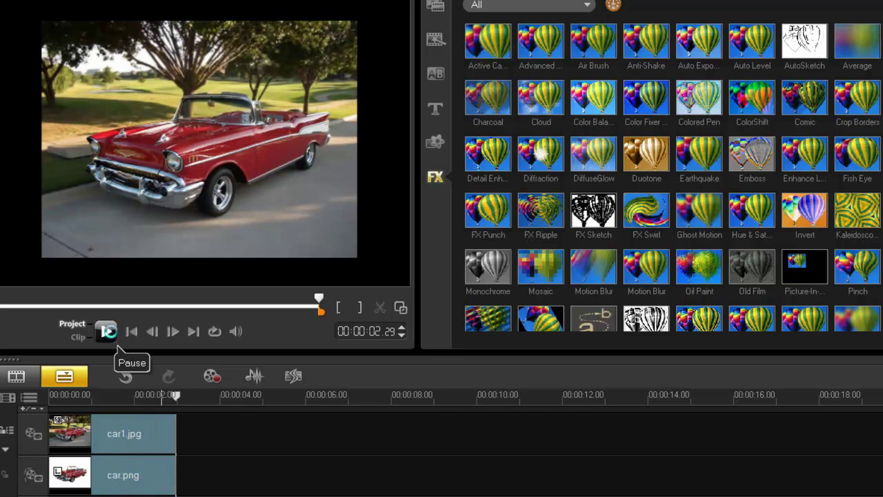
pyautogui.click(136, 420)
pyautogui.press('Delete')
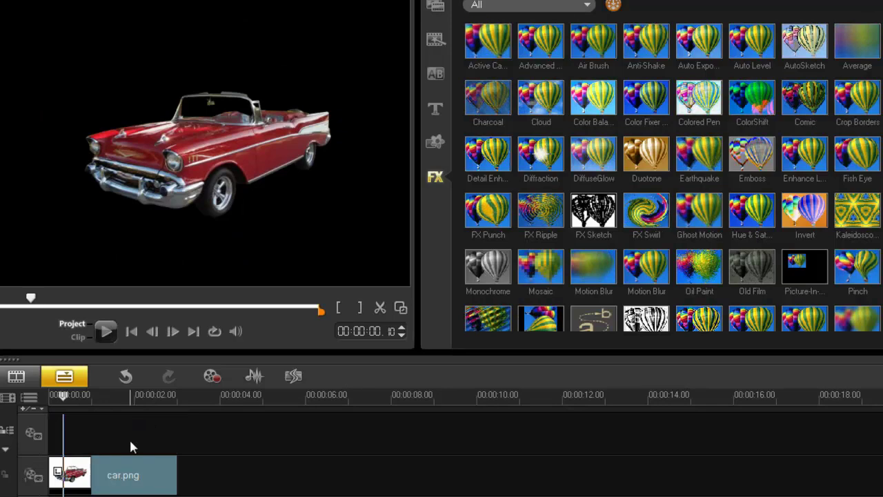
pyautogui.click(128, 475)
pyautogui.press('Delete')
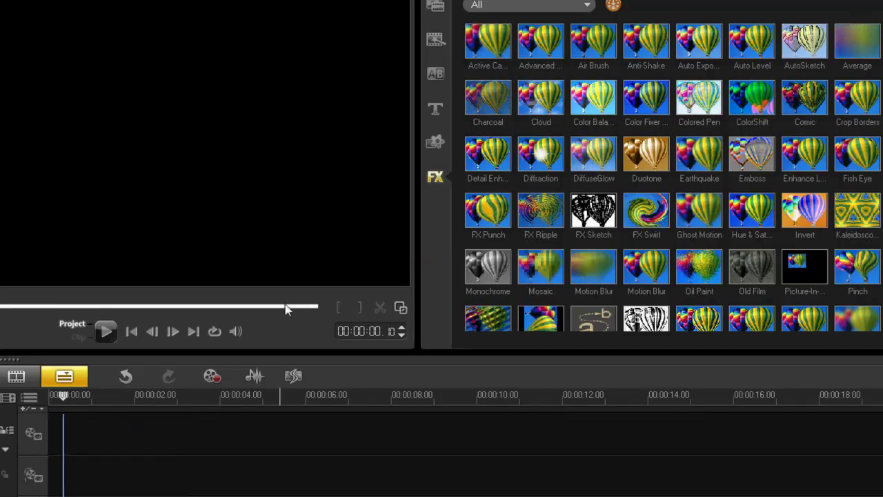
# Try instant project template T01, then insert T14 and scrub to about 5 seconds.
pyautogui.click(436, 40)
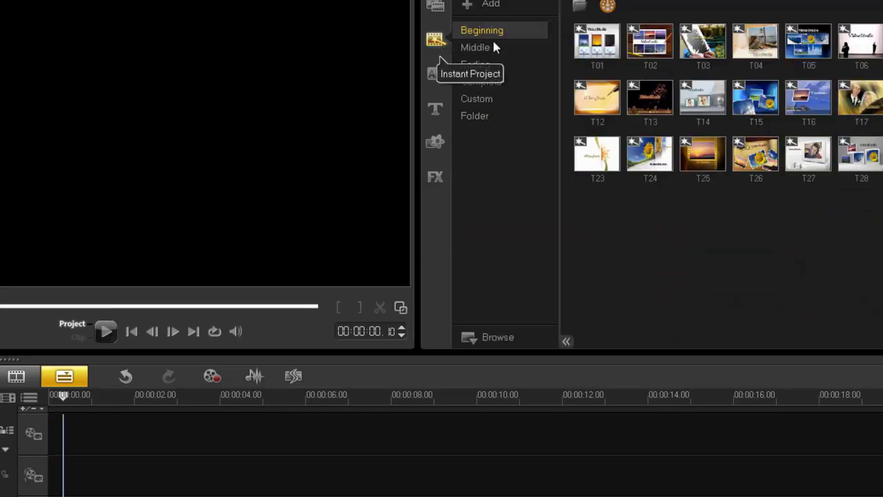
pyautogui.moveTo(338, 365); pyautogui.dragTo(208, 443)
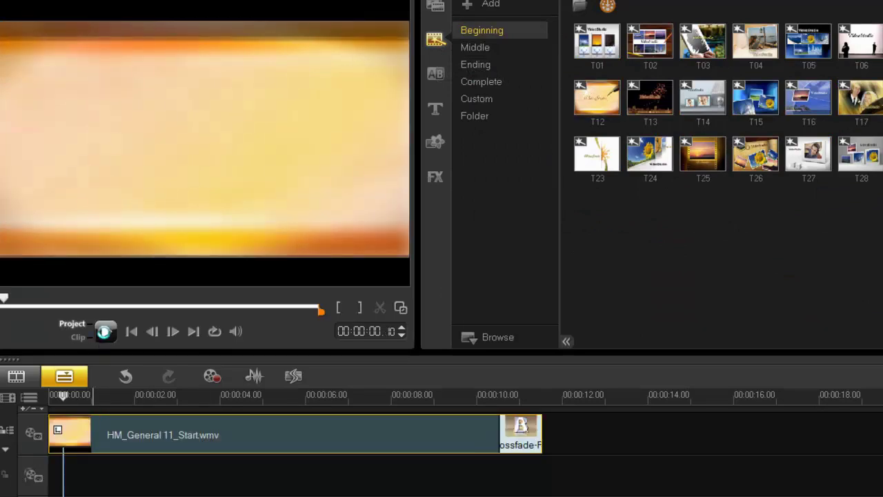
pyautogui.click(105, 331)
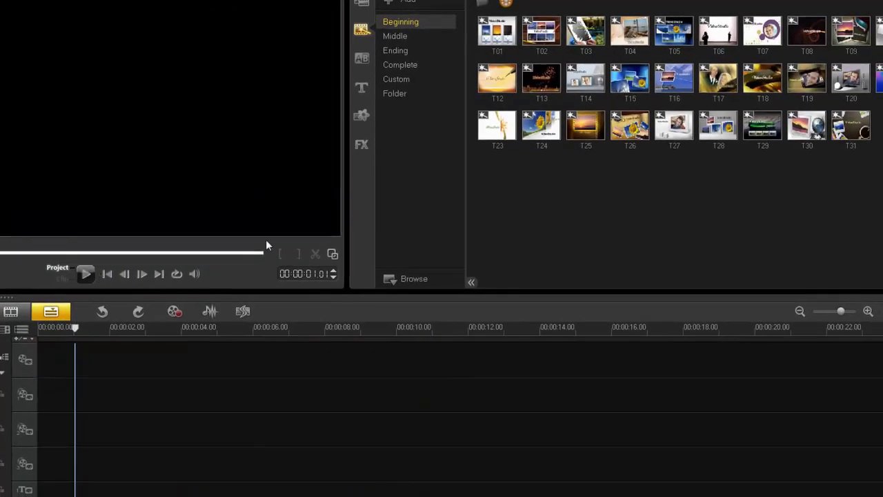
pyautogui.moveTo(579, 73); pyautogui.dragTo(223, 360)
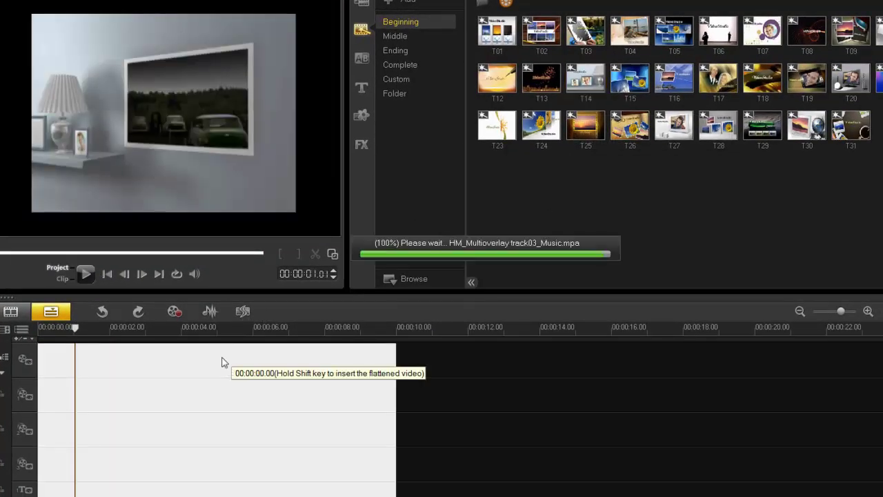
pyautogui.moveTo(76, 327); pyautogui.dragTo(198, 327)
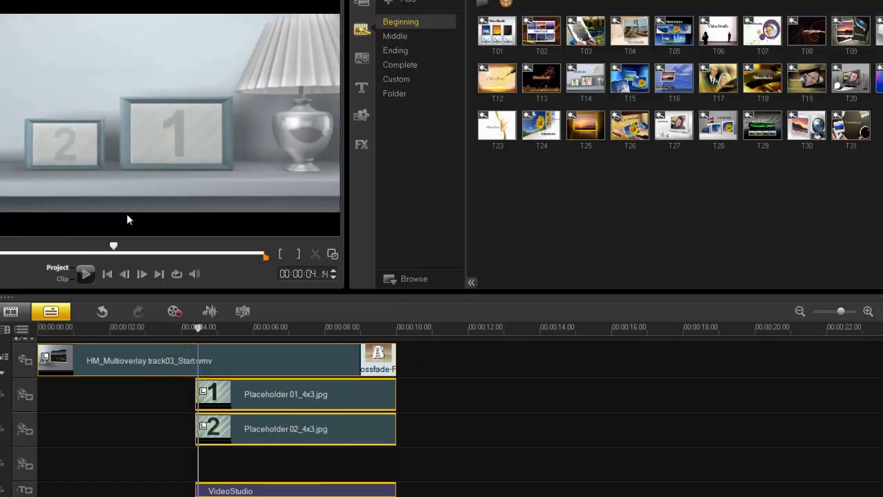
pyautogui.moveTo(198, 332); pyautogui.dragTo(242, 329)
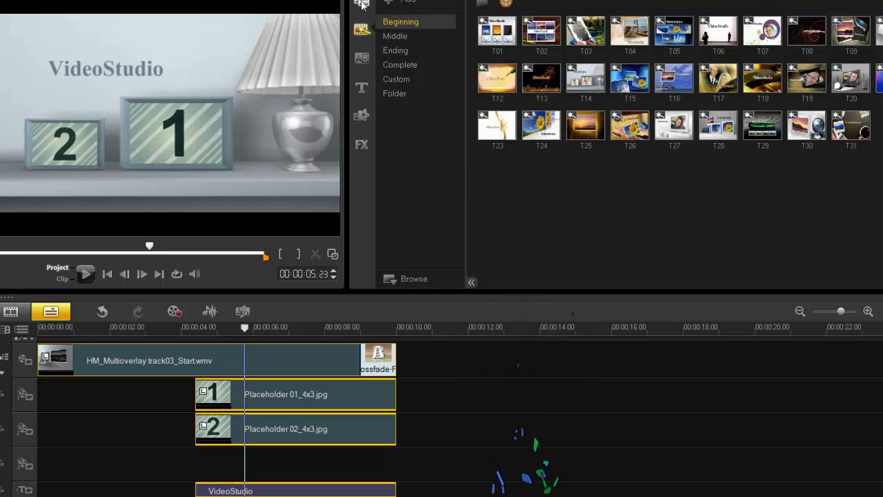
# Select car1.mp4 in the car media folder and play it in the preview.
pyautogui.click(362, 4)
pyautogui.click(674, 41)
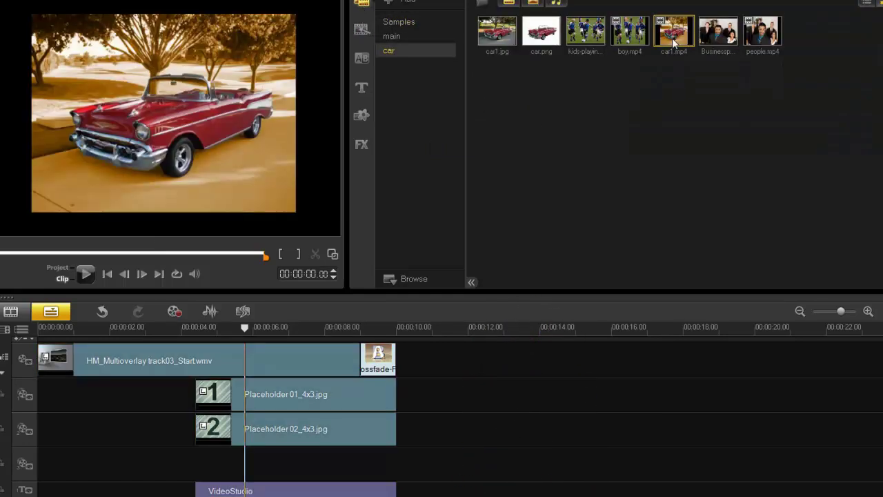
pyautogui.click(83, 274)
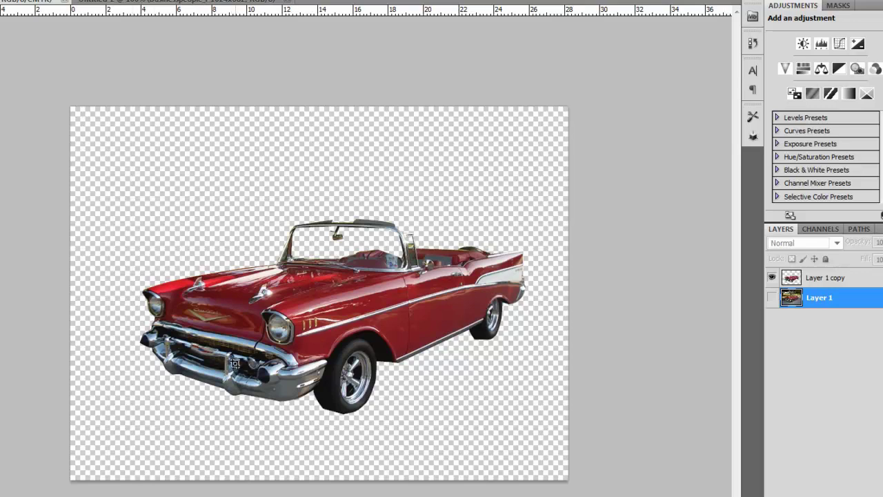
# Make the Businesspeople photo the active document in Photoshop.
pyautogui.click(163, 4)
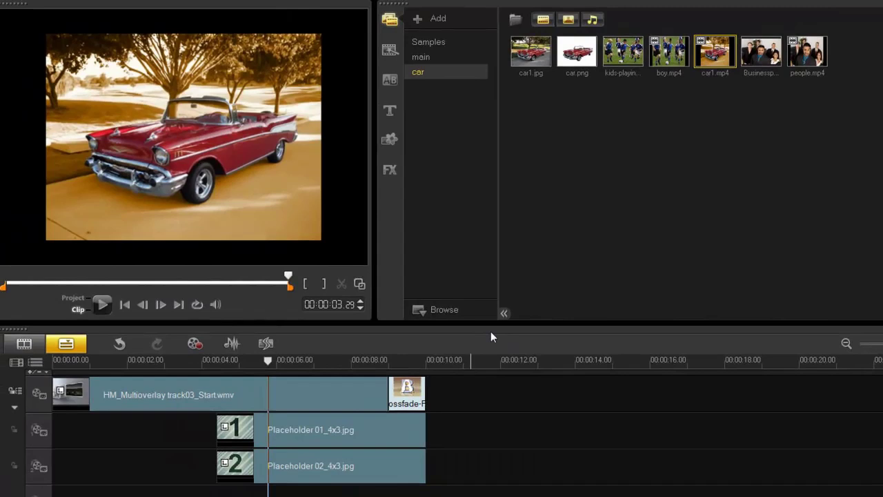
# Undo to clear the timeline and preview the people.mp4 clip.
pyautogui.hotkey('ctrl', 'z')
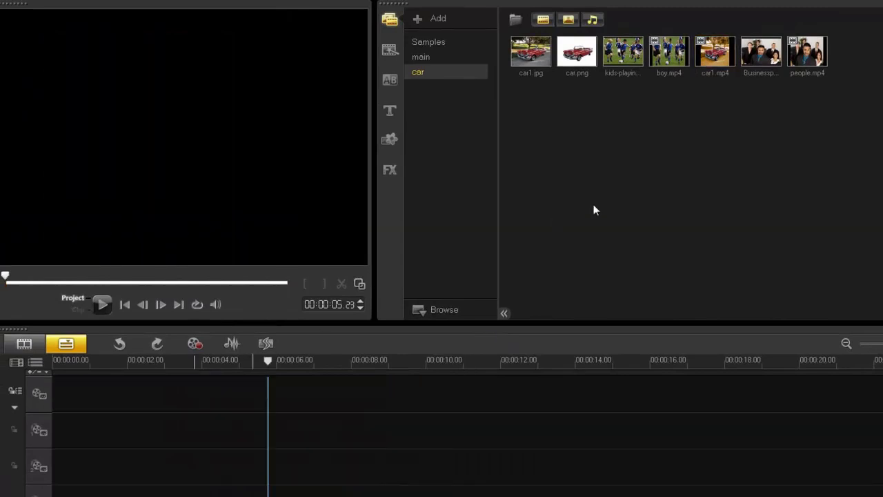
pyautogui.click(770, 69)
pyautogui.click(813, 61)
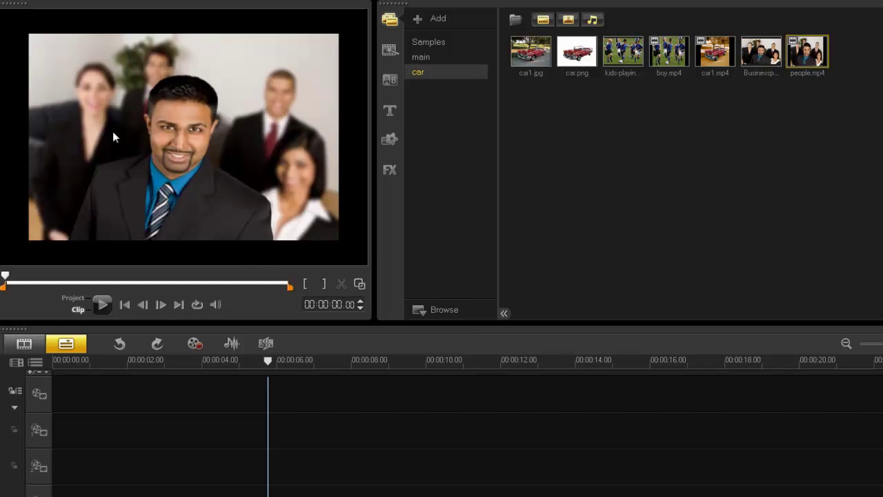
pyautogui.click(104, 305)
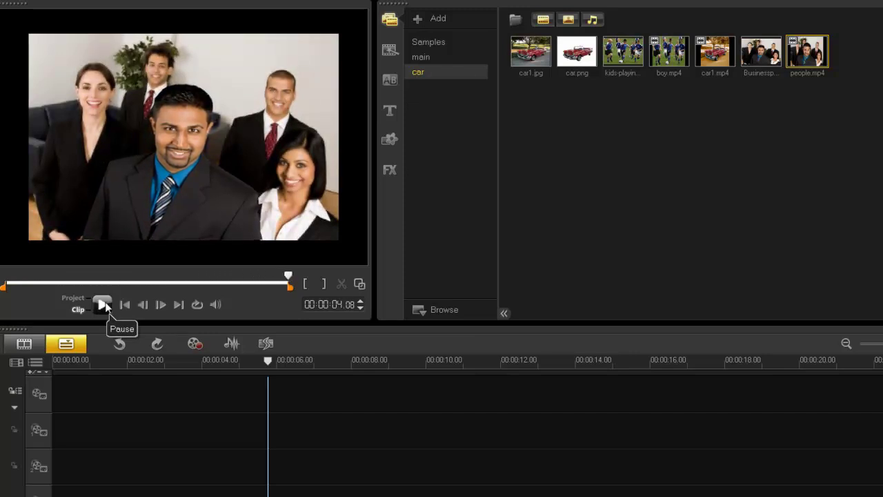
# Place the Businesspeople photo on the video track and lengthen it to 4 seconds.
pyautogui.click(761, 52)
pyautogui.moveTo(761, 52); pyautogui.dragTo(202, 428)
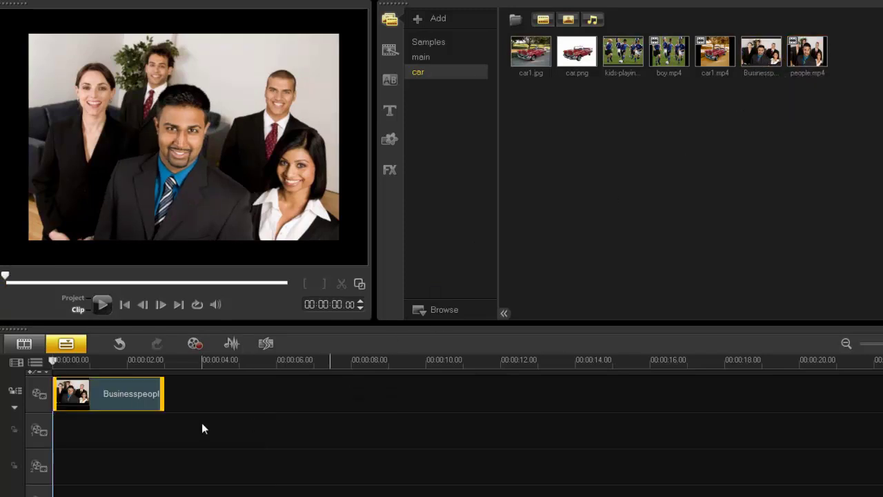
pyautogui.moveTo(163, 394); pyautogui.dragTo(203, 394)
# Apply the Boris Graffiti filter to the photo clip and open its options.
pyautogui.click(390, 169)
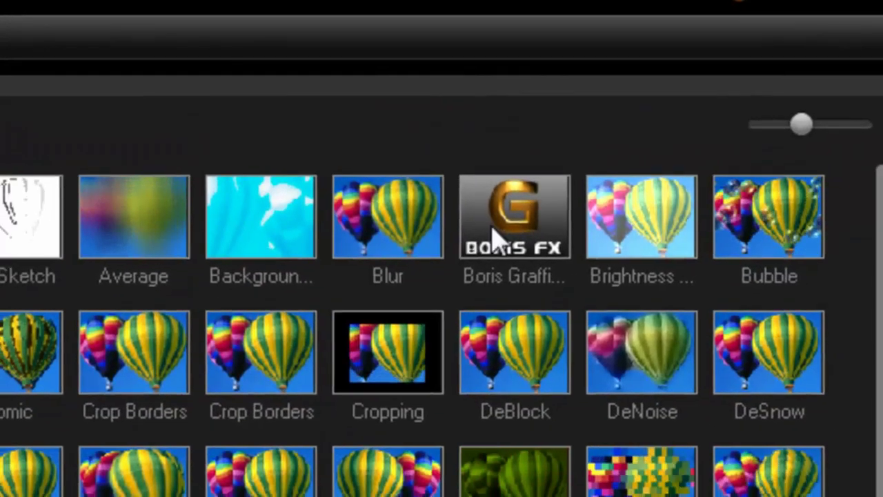
pyautogui.moveTo(563, 188); pyautogui.dragTo(174, 407)
pyautogui.doubleClick(174, 407)
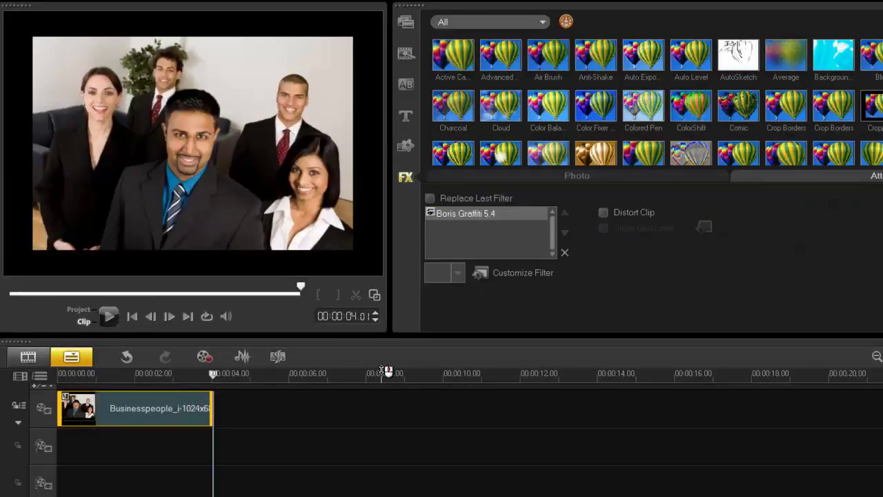
# Replace the Graffiti text track with the Businesspeople still image, narrowed to Scale X 89.54.
pyautogui.click(512, 275)
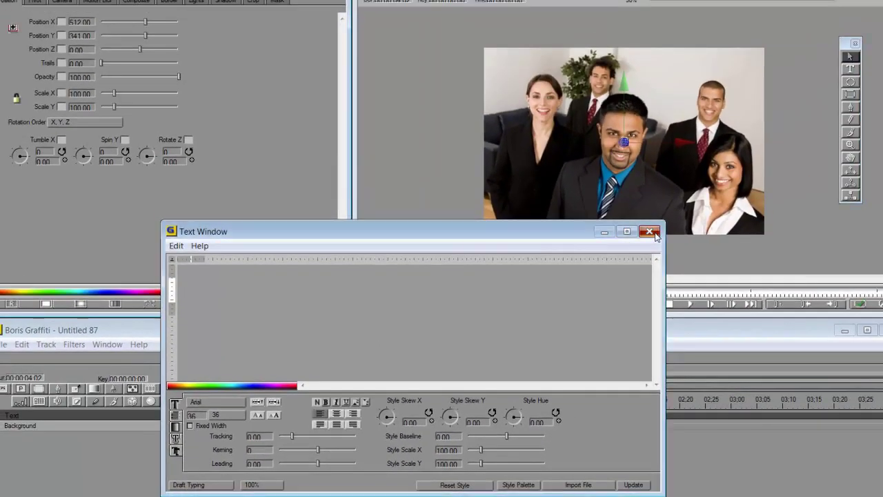
pyautogui.click(648, 230)
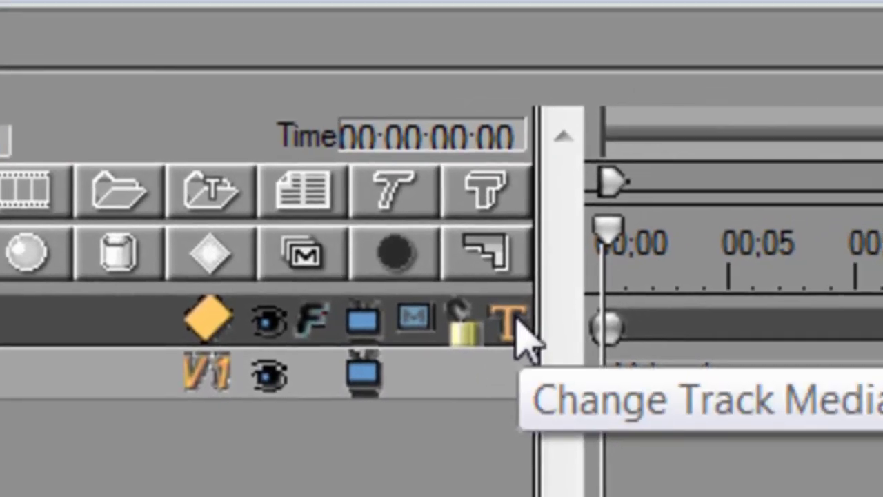
pyautogui.click(518, 321)
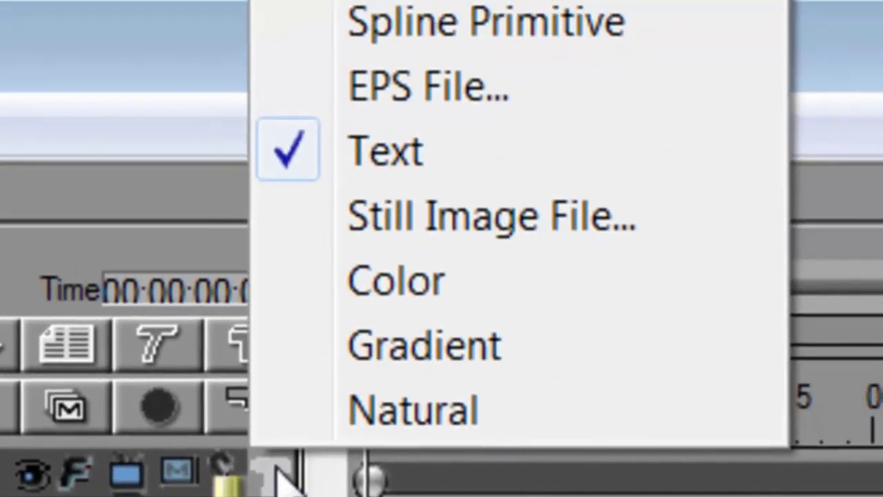
pyautogui.click(673, 69)
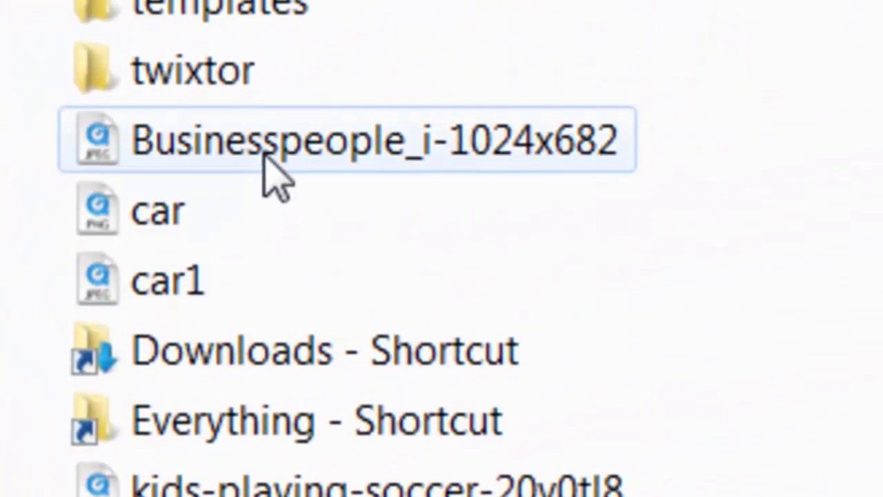
pyautogui.doubleClick(264, 156)
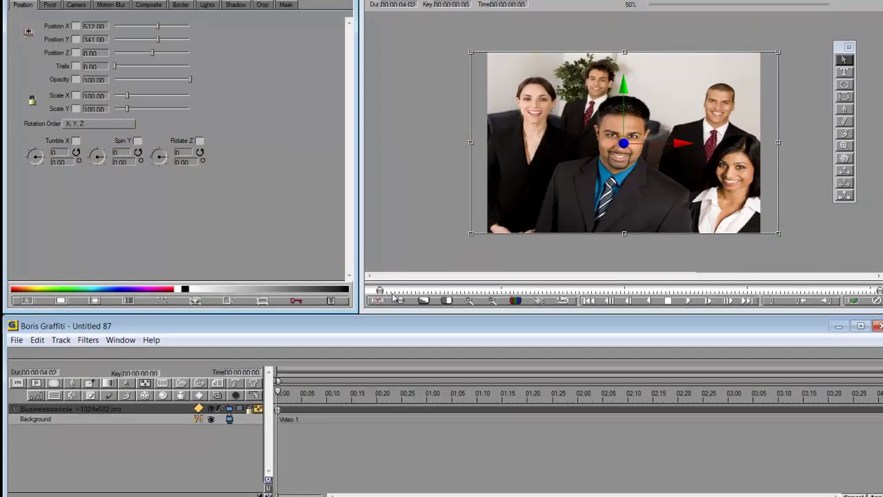
pyautogui.moveTo(471, 143); pyautogui.dragTo(488, 144)
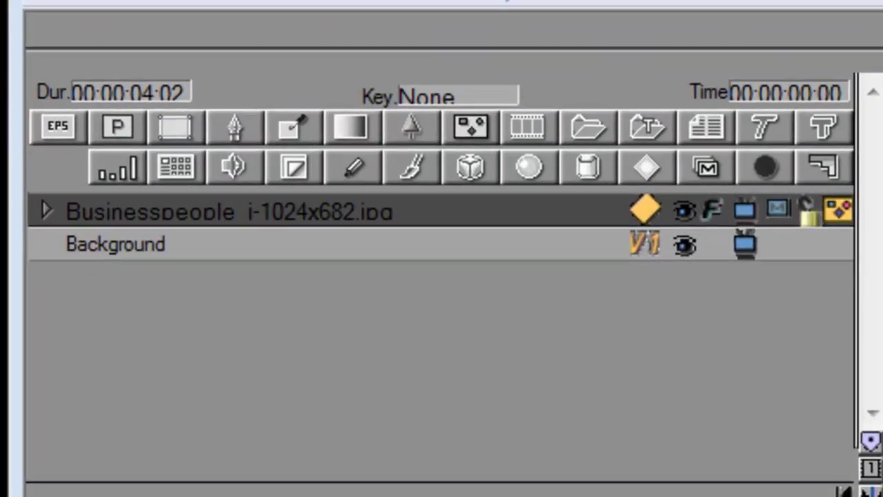
# Add a spline track, select the Pen tool and zoom the maximized preview to 100%.
pyautogui.click(243, 126)
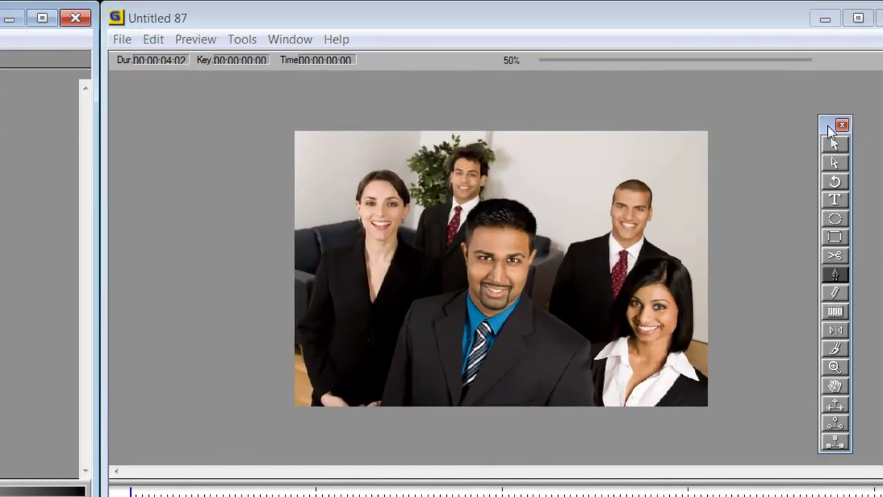
pyautogui.moveTo(830, 129); pyautogui.dragTo(12, 112)
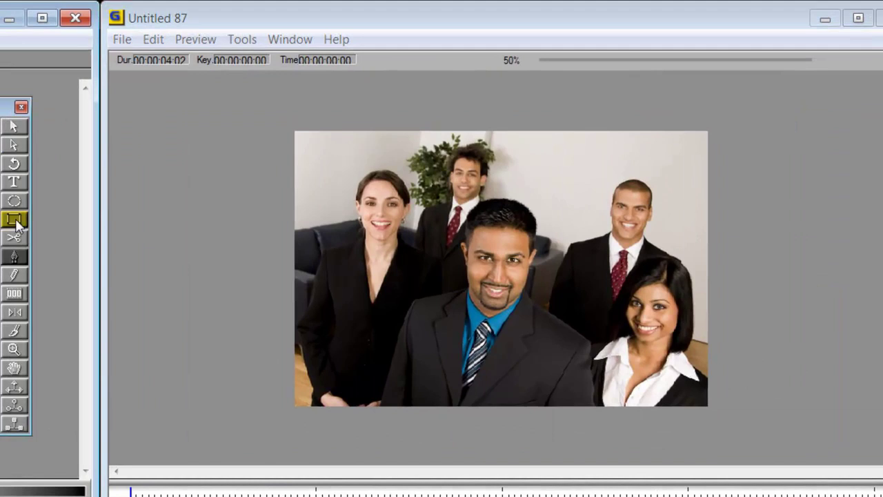
pyautogui.click(14, 257)
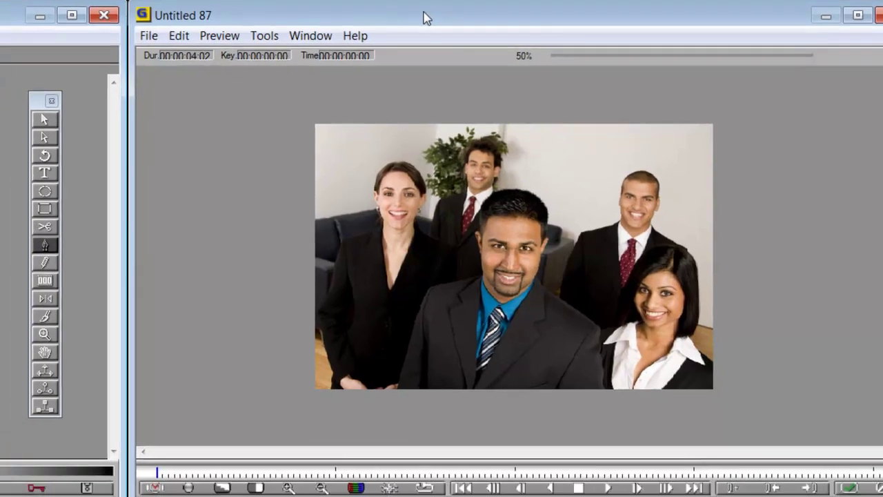
pyautogui.doubleClick(410, 21)
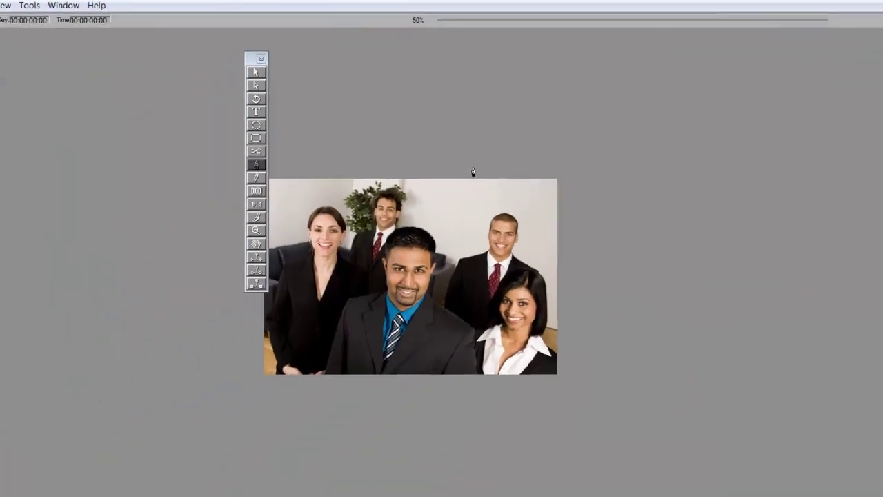
pyautogui.moveTo(292, 50); pyautogui.dragTo(194, 52)
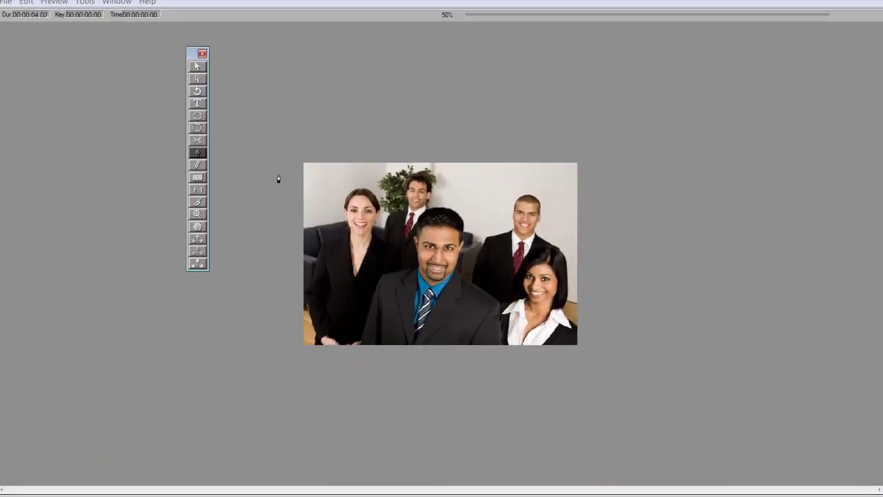
pyautogui.press('+')
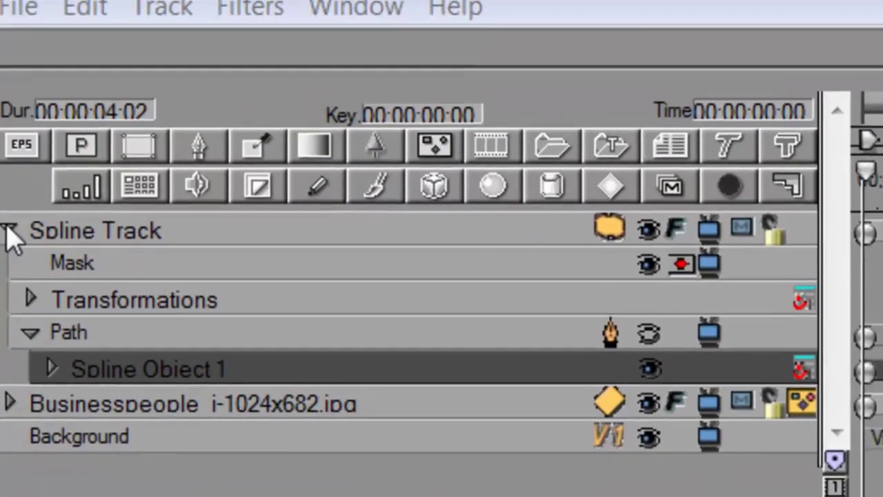
# Expand the Businesspeople jpg track and drag the Spline Track onto its Mask row.
pyautogui.click(6, 337)
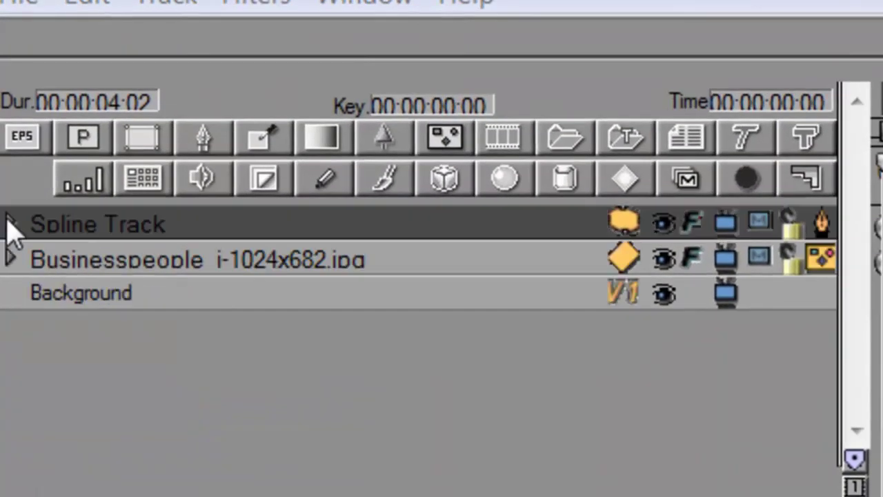
pyautogui.click(107, 267)
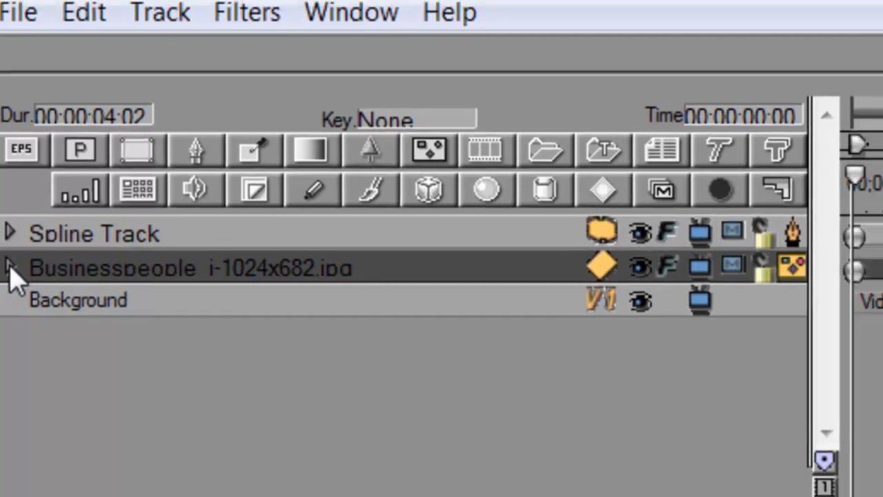
pyautogui.click(11, 258)
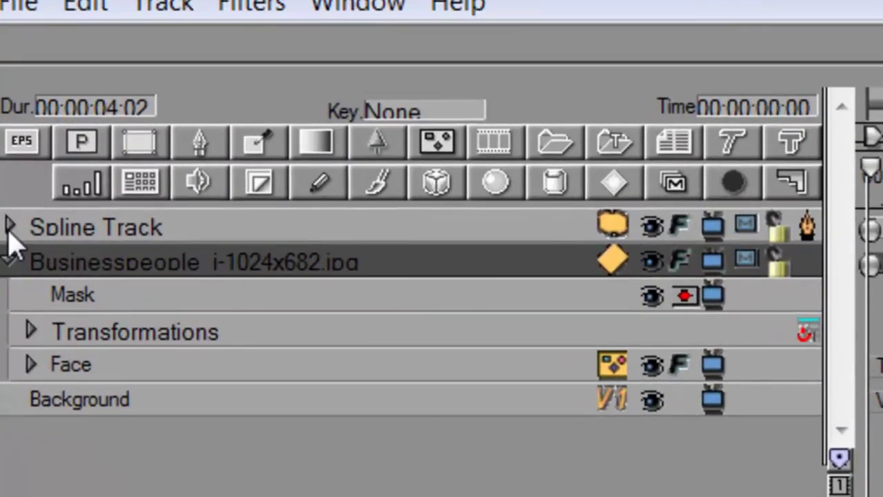
pyautogui.click(4, 396)
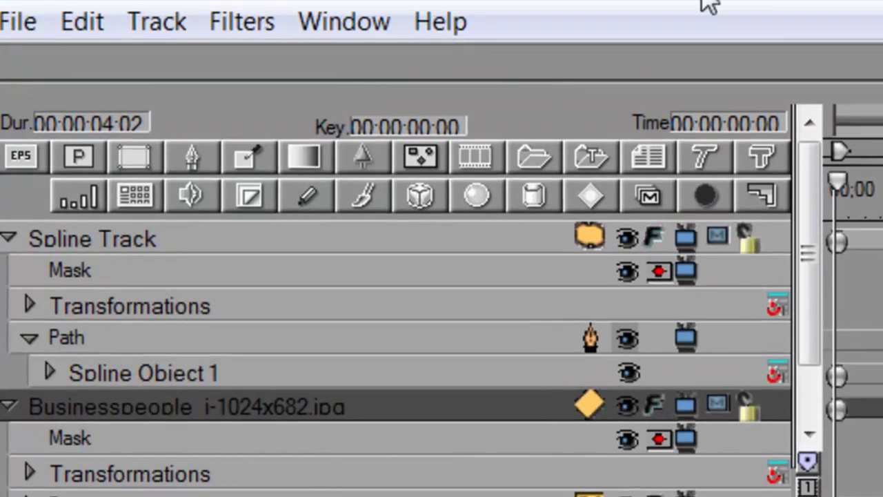
pyautogui.click(8, 237)
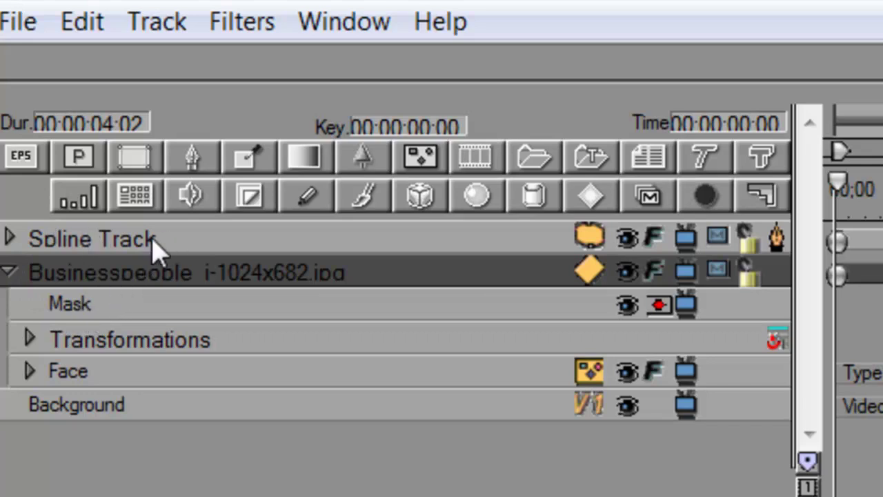
pyautogui.moveTo(154, 244); pyautogui.dragTo(148, 306)
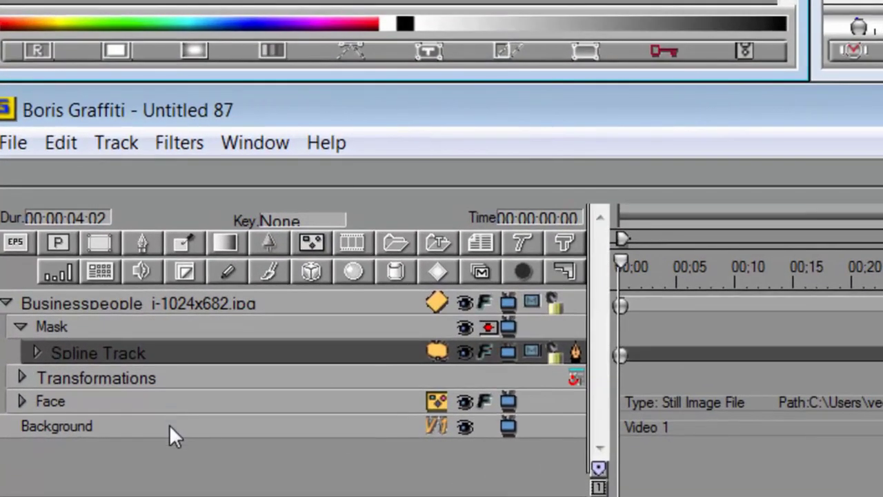
# Add a BCC Gaussian Blur to the Background track with a starting Horizontal Blur keyframe of 7.04.
pyautogui.click(174, 435)
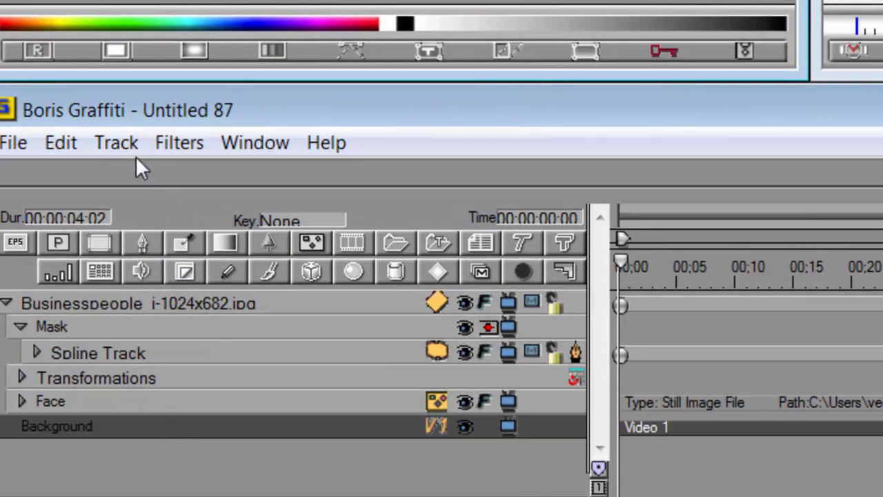
pyautogui.click(150, 144)
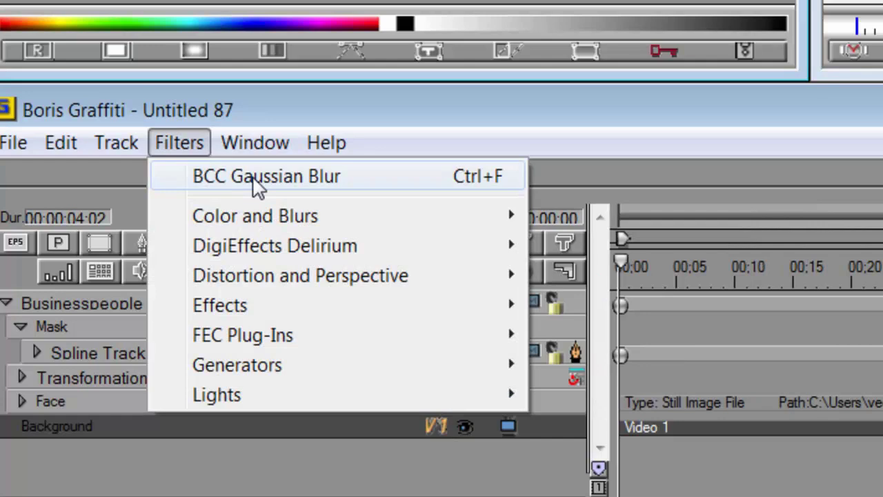
pyautogui.click(254, 178)
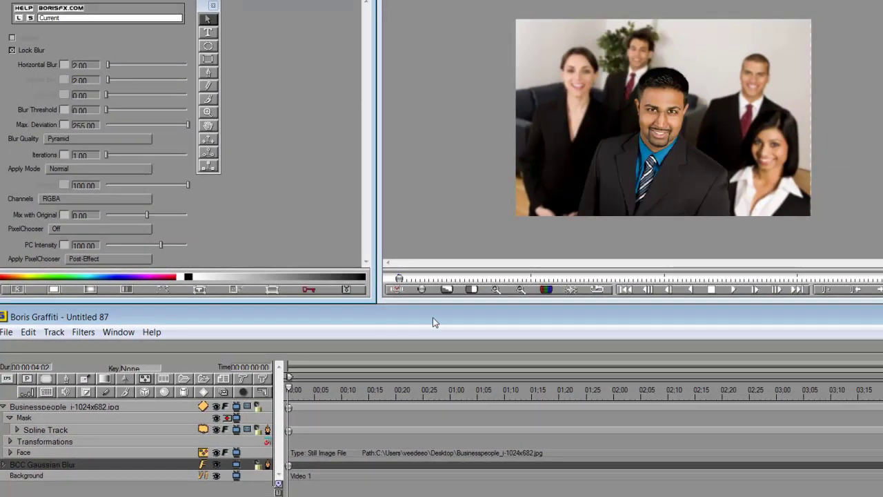
pyautogui.click(290, 466)
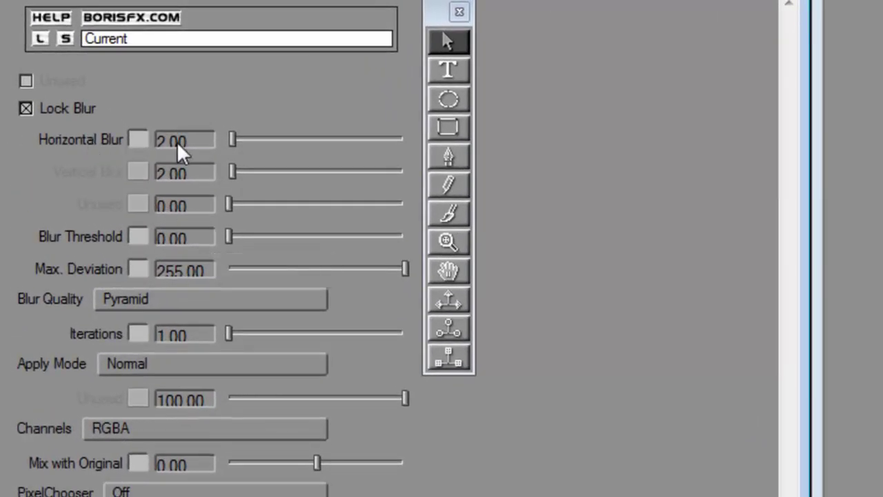
pyautogui.moveTo(231, 142); pyautogui.dragTo(241, 142)
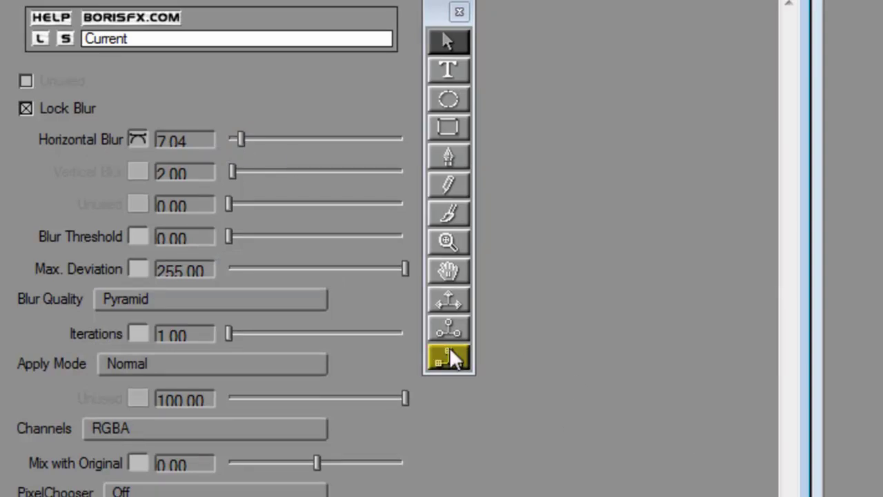
# Make the first blur keyframe Linear, then add a later, lower-blur keyframe set to Hold.
pyautogui.click(142, 141)
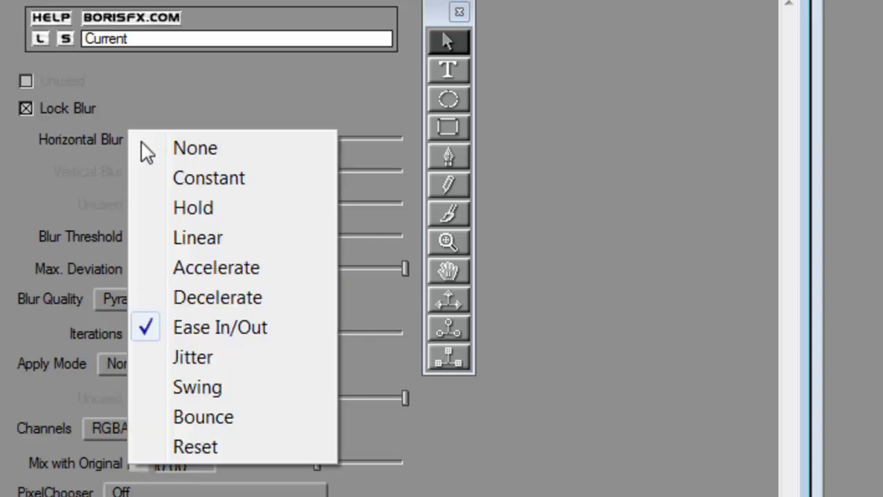
pyautogui.click(195, 241)
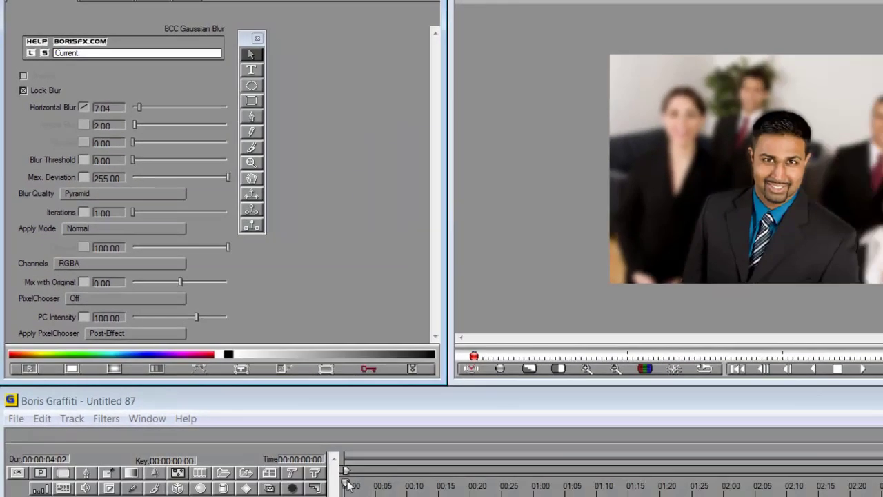
pyautogui.press('space')
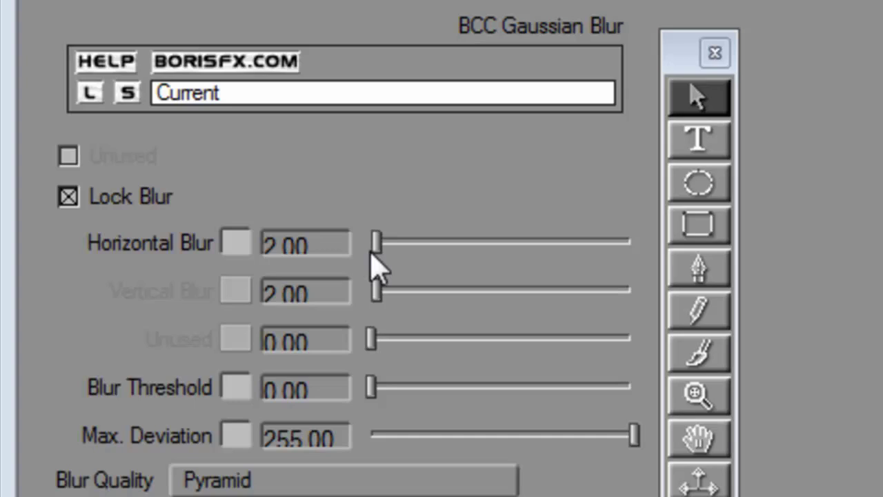
pyautogui.moveTo(375, 251); pyautogui.dragTo(363, 238)
pyautogui.click(236, 247)
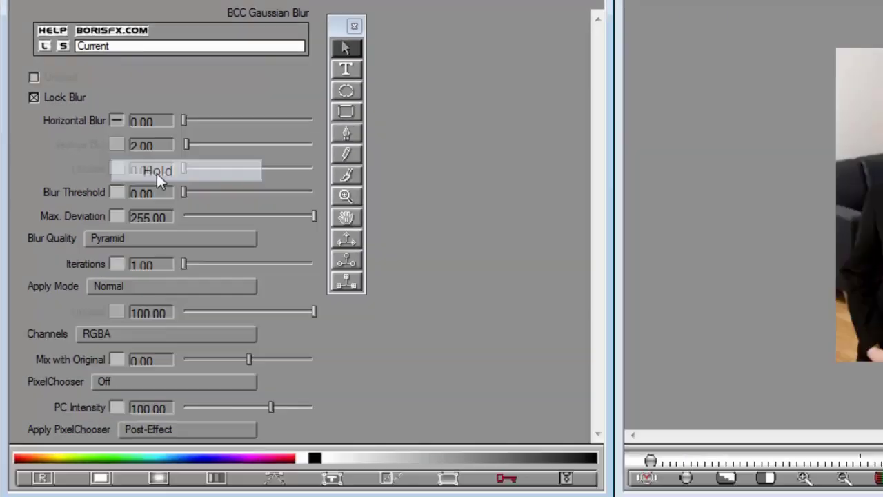
pyautogui.click(322, 342)
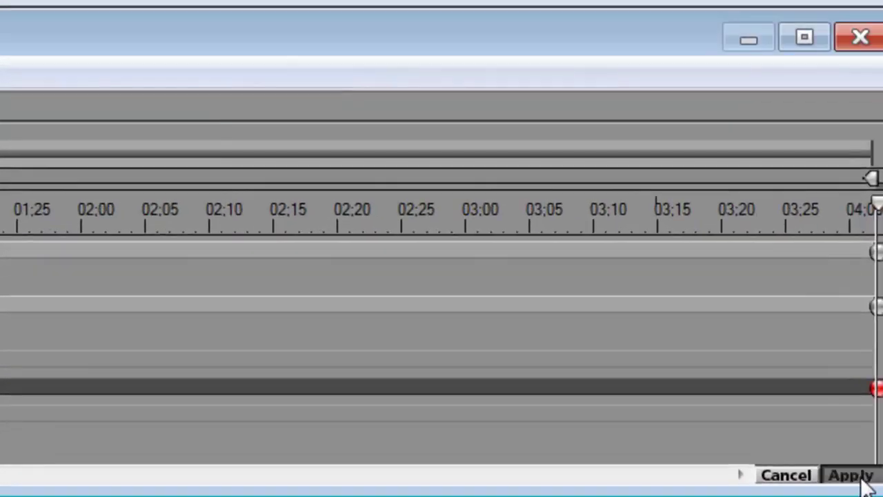
# Apply the Graffiti effect, play the blurred clip in VideoStudio, then reopen Boris Graffiti.
pyautogui.click(867, 482)
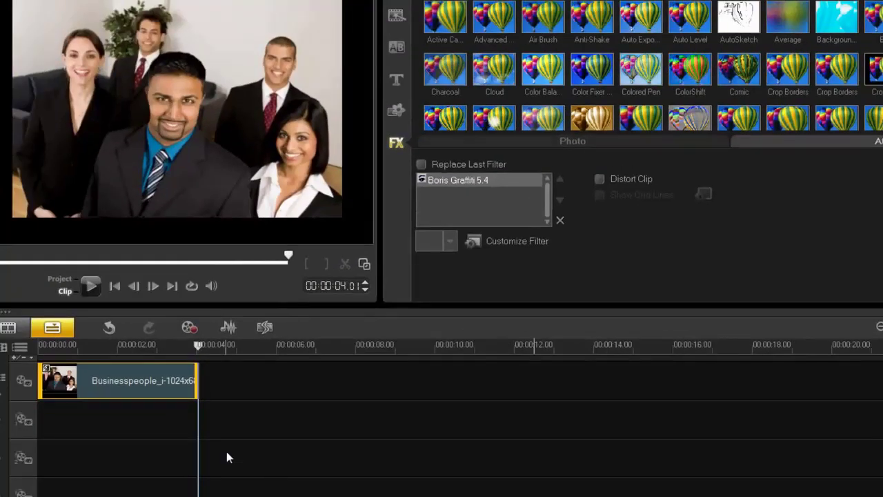
pyautogui.click(90, 285)
pyautogui.click(518, 243)
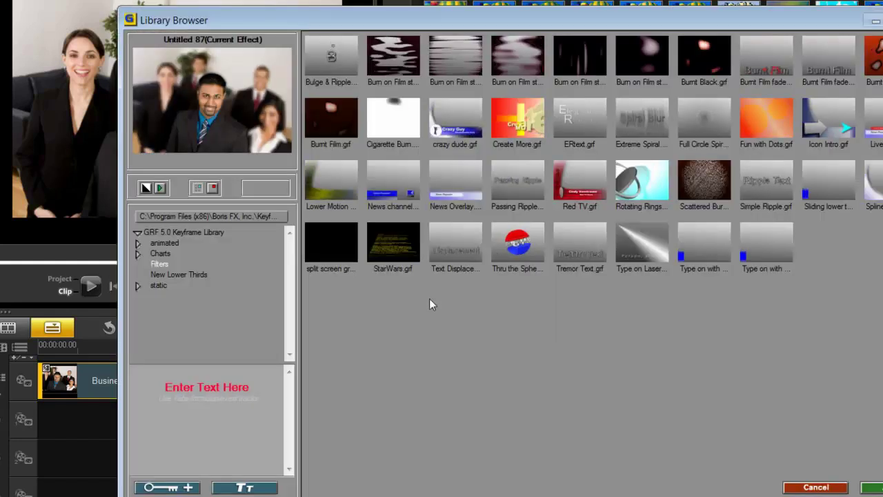
# Close the Library Browser and Text Window, then rename the Businesspeople track to 'people'.
pyautogui.click(181, 491)
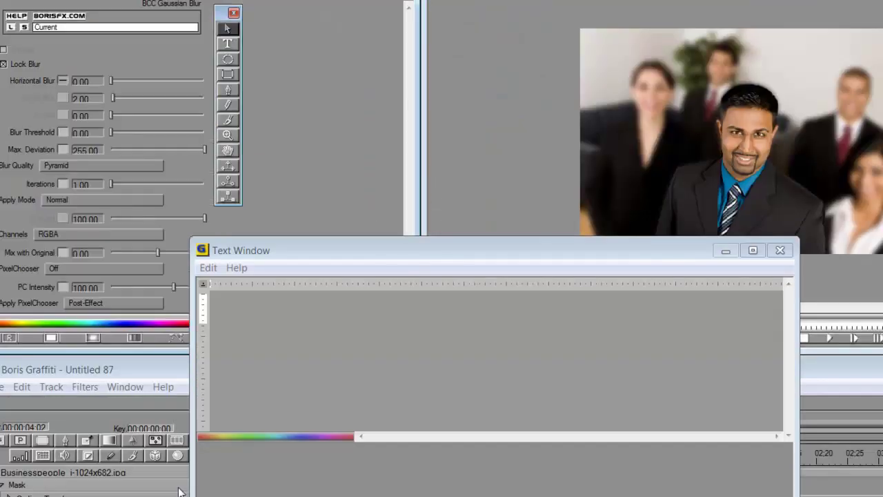
pyautogui.click(780, 251)
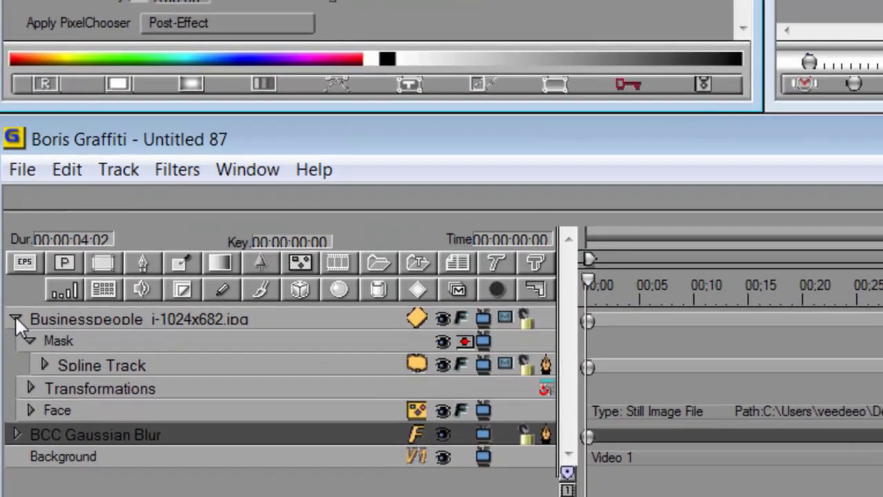
pyautogui.click(9, 394)
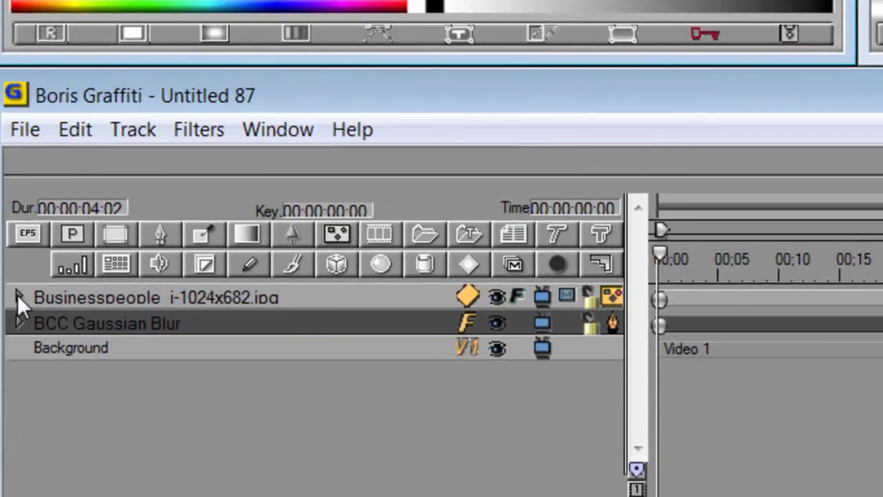
pyautogui.click(135, 304)
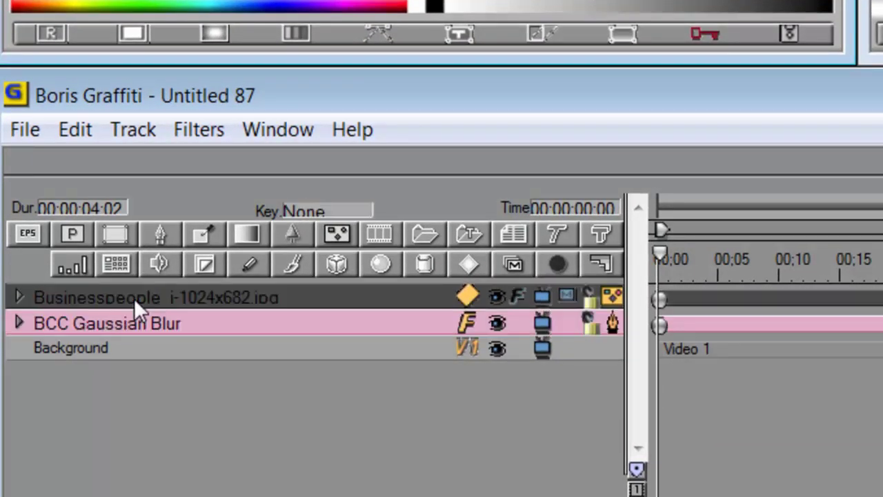
pyautogui.doubleClick(133, 298)
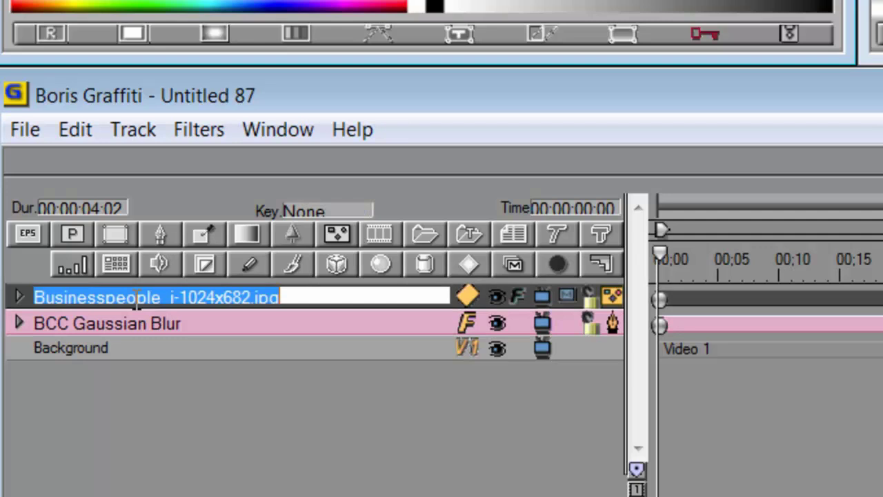
pyautogui.write('people')
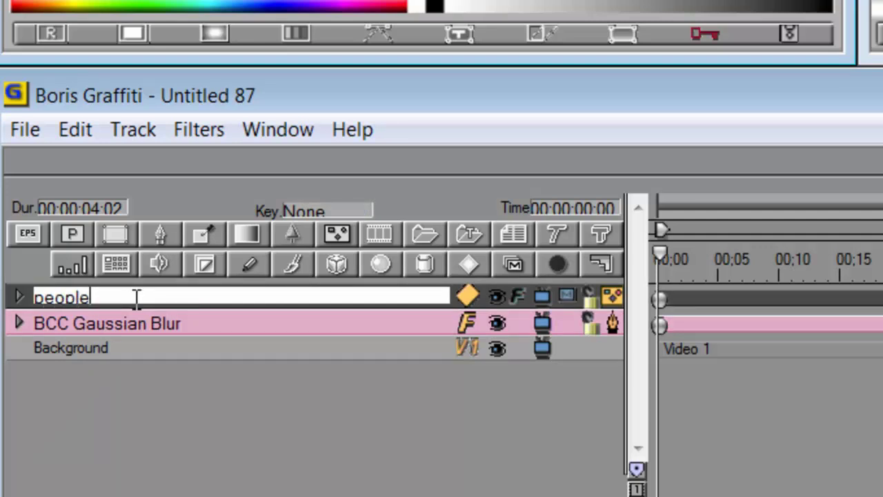
pyautogui.press('Return')
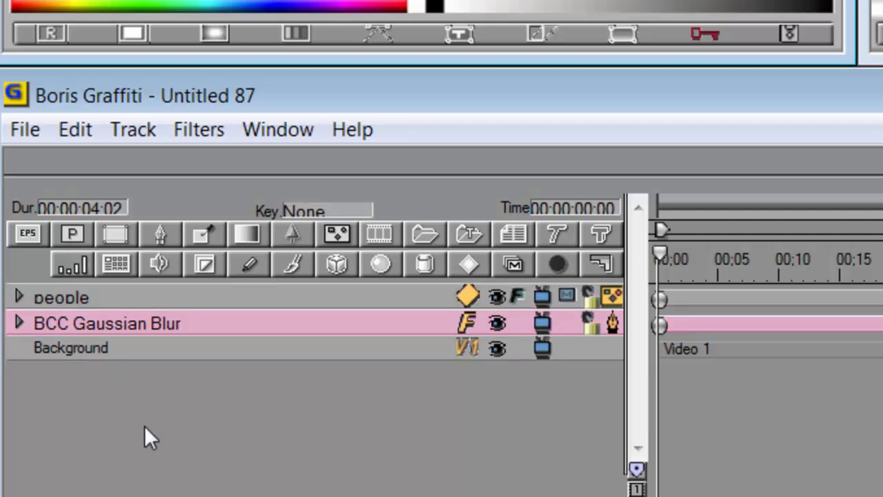
pyautogui.click(78, 297)
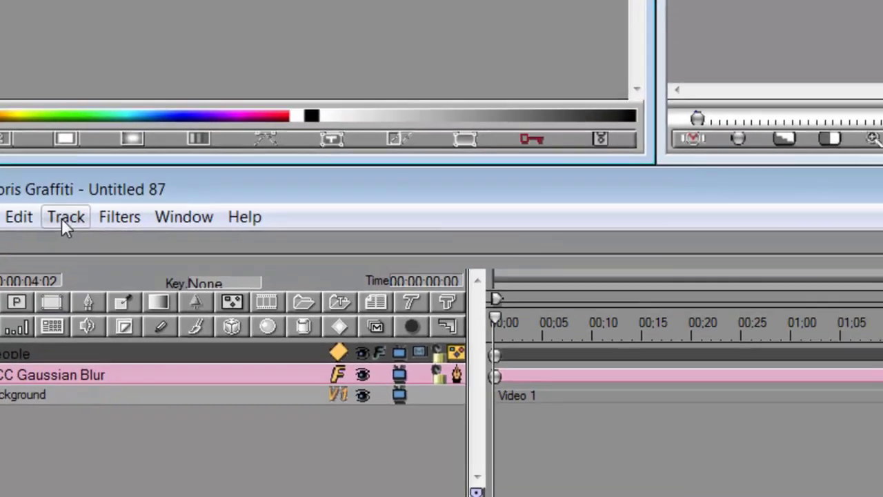
# Wrap the people track in a 3D container named 'people grp' and move it to Position Z -47.52.
pyautogui.click(133, 130)
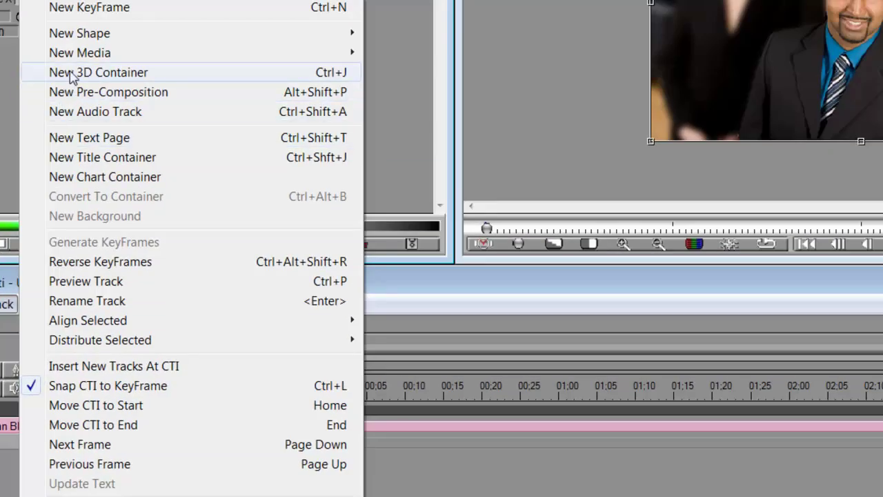
pyautogui.click(71, 76)
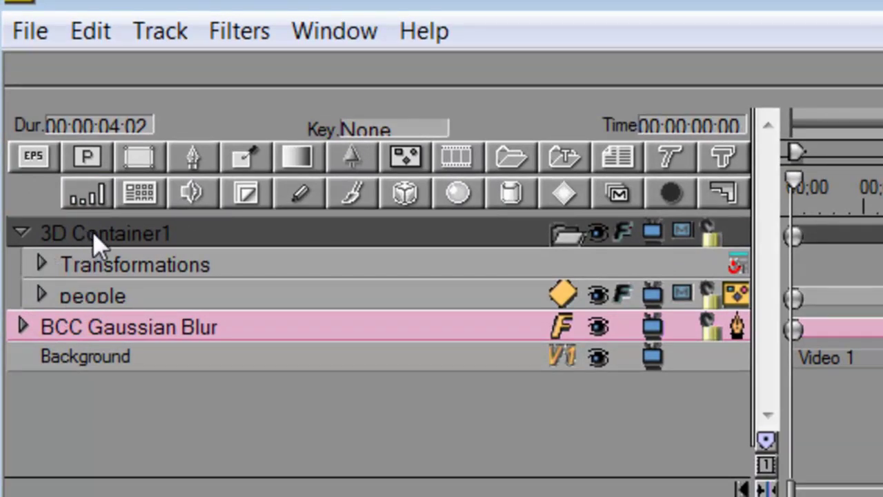
pyautogui.doubleClick(95, 235)
pyautogui.write('people grp')
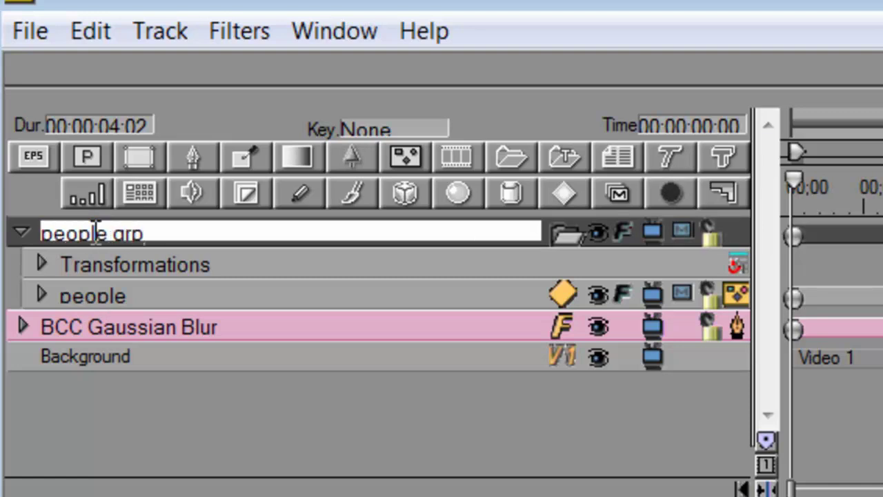
pyautogui.press('Return')
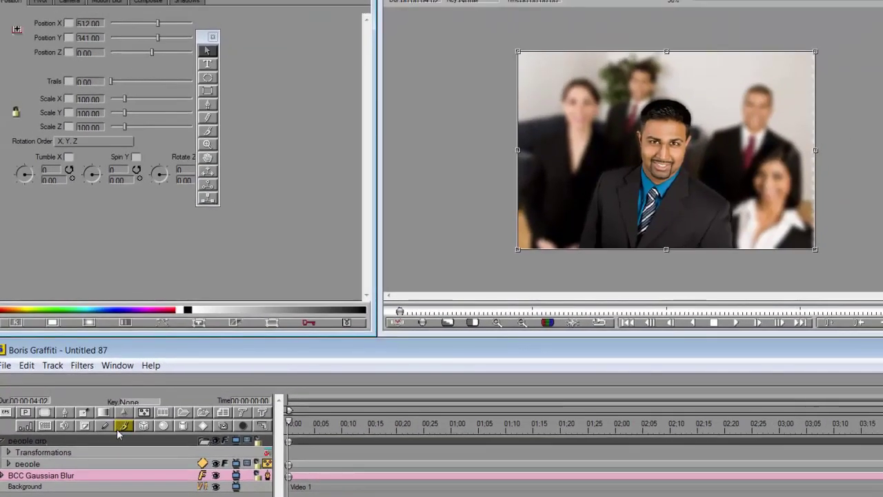
pyautogui.click(124, 431)
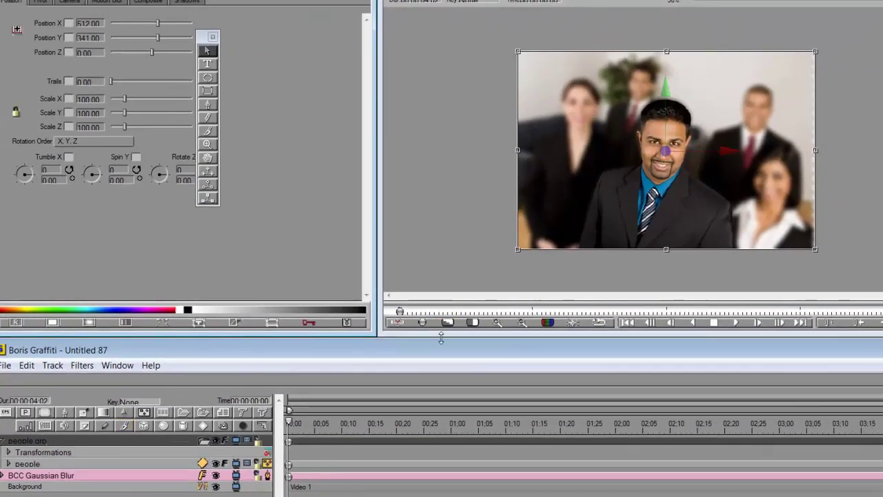
pyautogui.moveTo(667, 153); pyautogui.dragTo(666, 185)
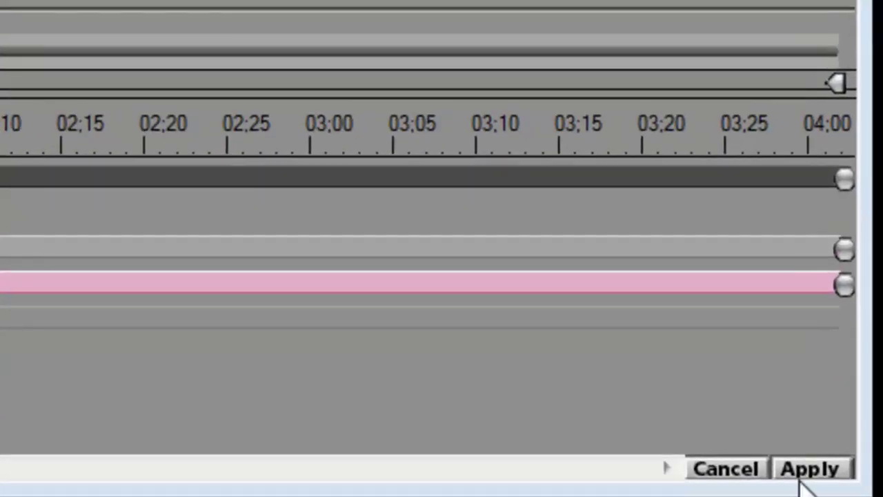
# Apply the Graffiti effect, then replay and scrub the clip to check the blur-and-zoom animation.
pyautogui.click(800, 480)
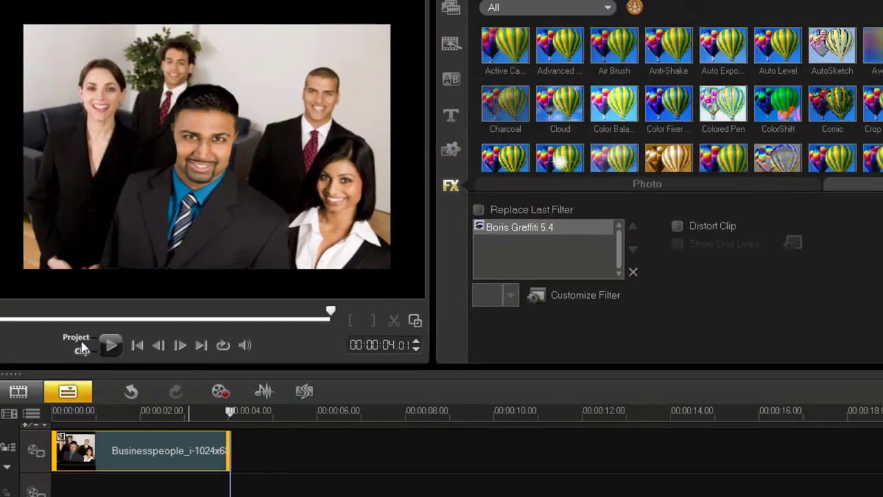
pyautogui.click(138, 345)
pyautogui.click(110, 345)
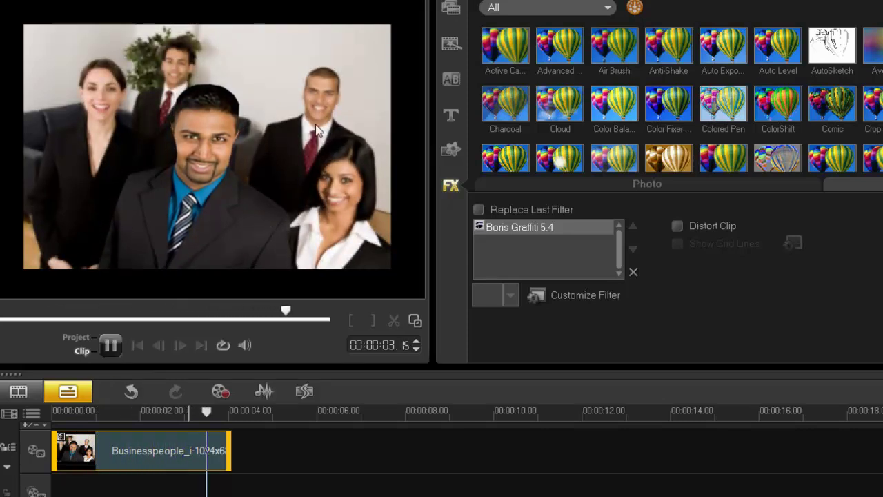
pyautogui.click(110, 345)
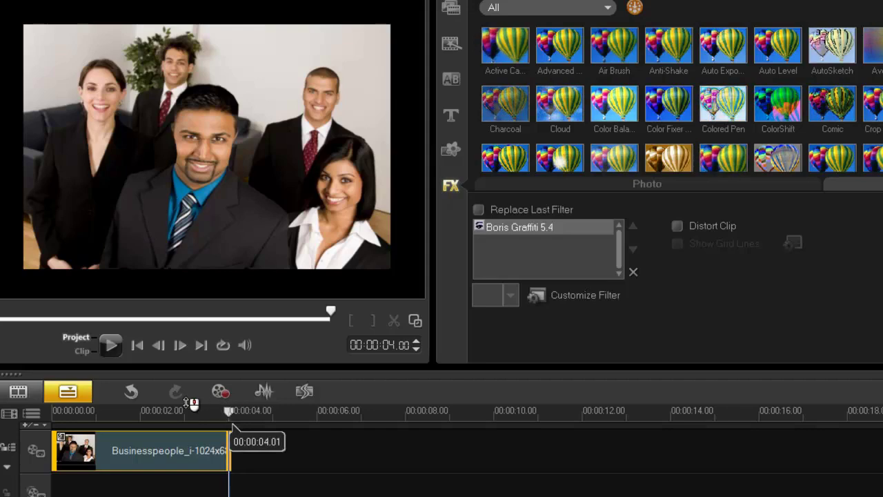
pyautogui.click(77, 410)
pyautogui.moveTo(77, 411); pyautogui.dragTo(129, 437)
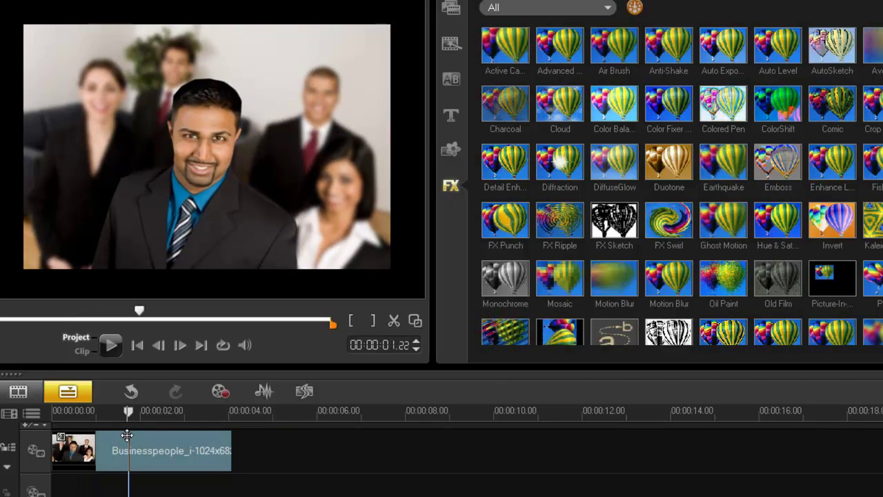